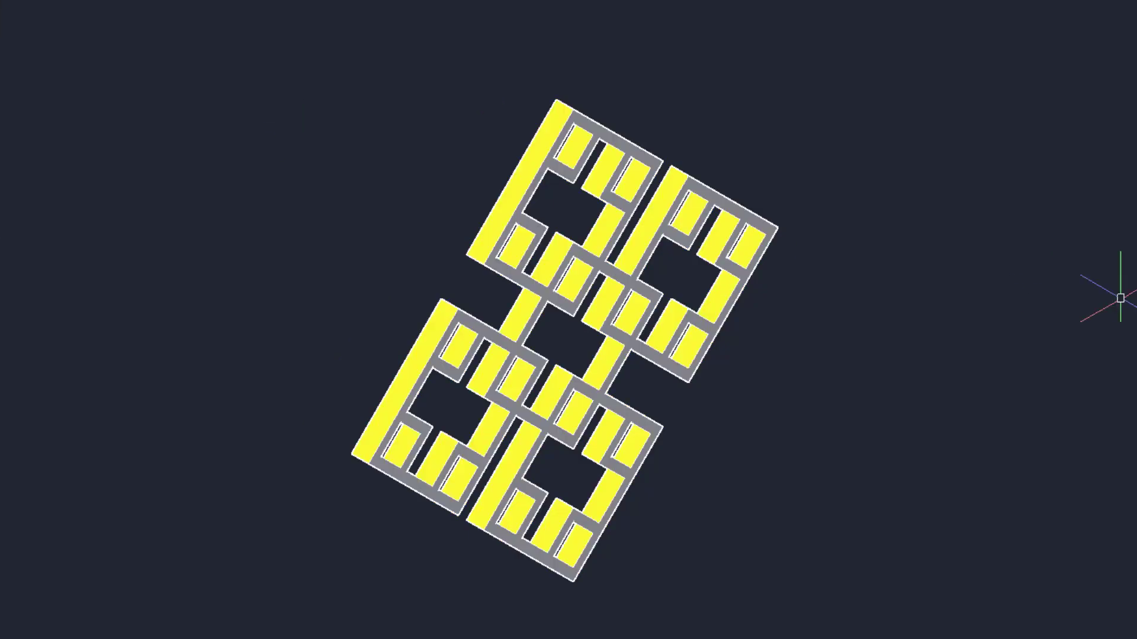
Orbit the yellow knot to top-down and steep side views, zooming in and out
shift+middle_drag(972, 310, 524, 335)
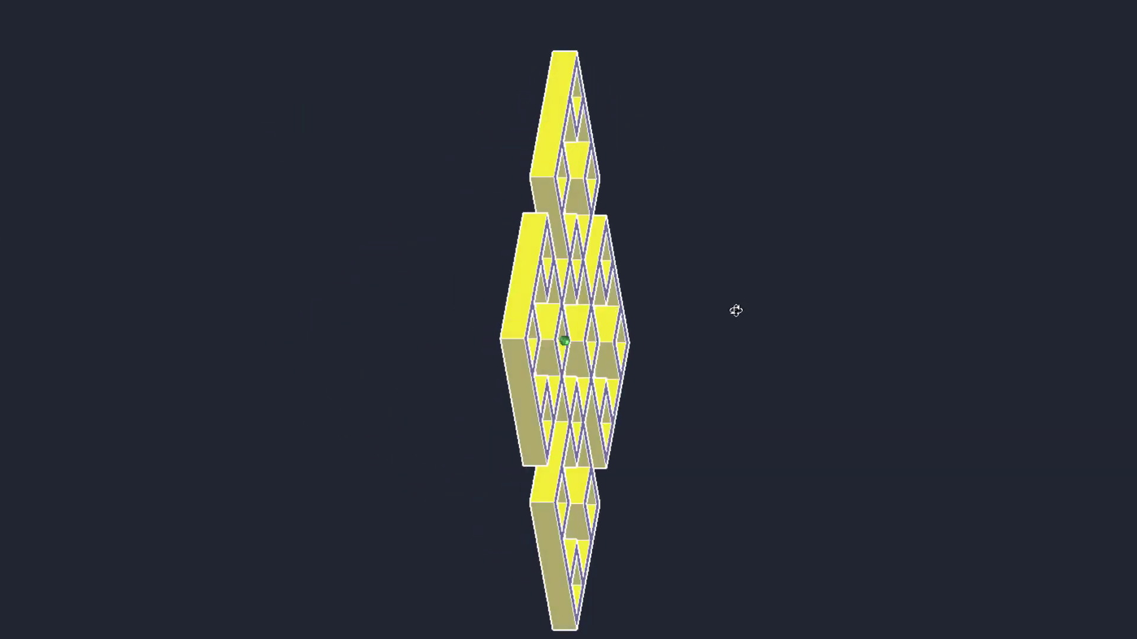
mouse_move(1024, 250)
shift+middle_down()
mouse_move(940, 409)
mouse_move(913, 359)
shift+middle_up()
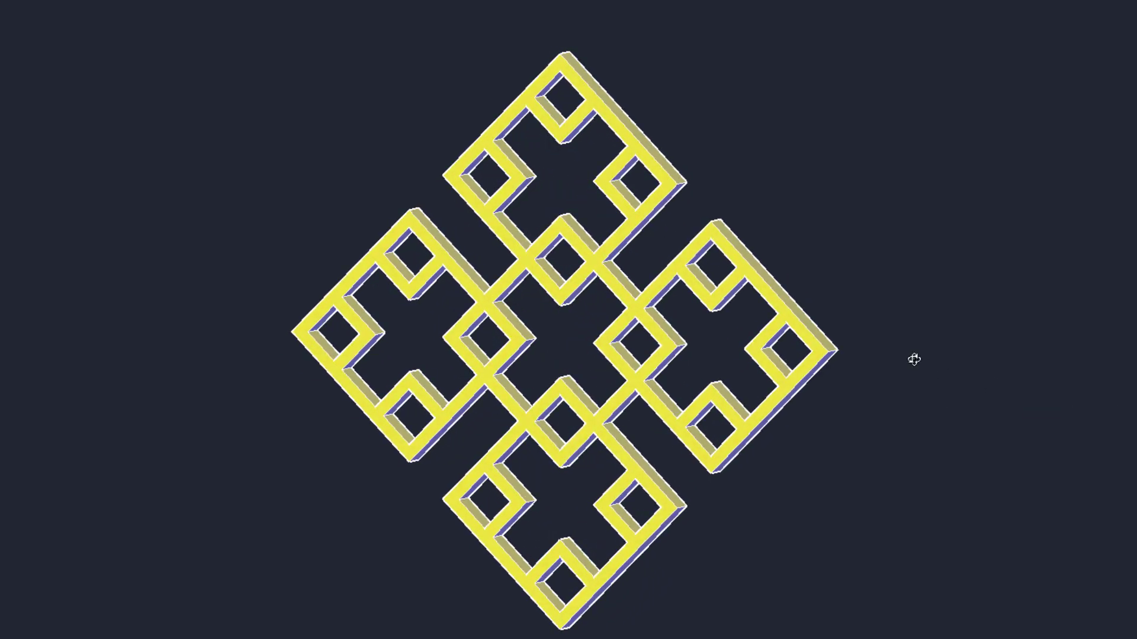
scroll(914, 359, up, 2)
scroll(914, 359, down, 2)
scroll(915, 358, down, 1)
scroll(916, 357, down, 1)
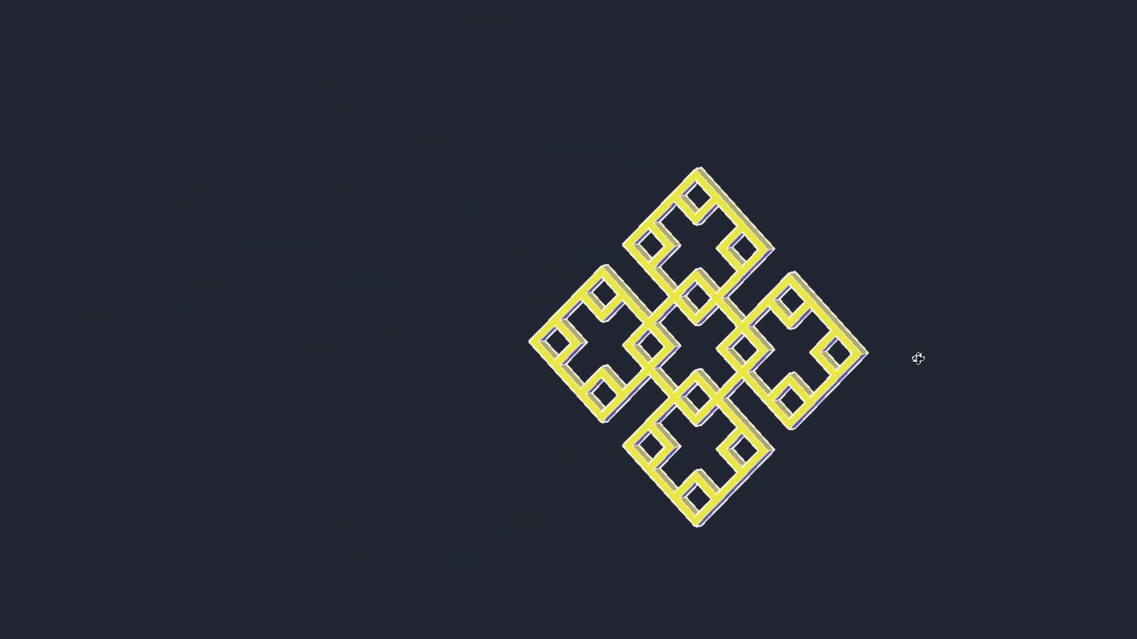
scroll(916, 357, up, 1)
scroll(918, 418, down, 2)
scroll(964, 408, up, 1)
scroll(959, 409, up, 2)
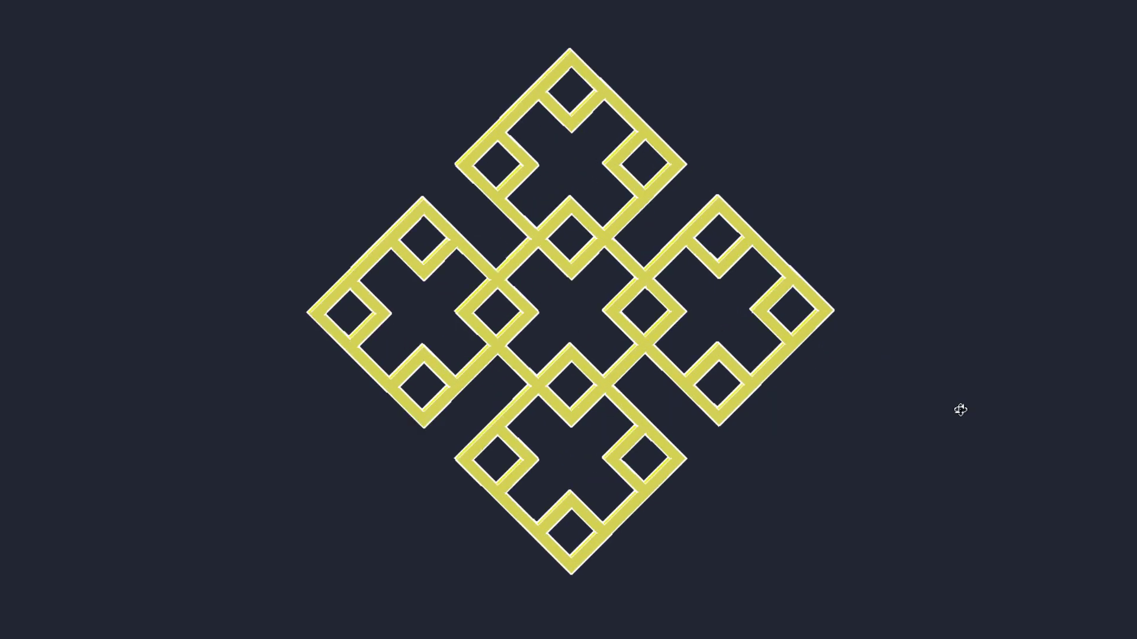
scroll(954, 406, up, 1)
Tilt the knot into a 3D view, return to top-down, then show the empty Front drawing
mouse_move(954, 406)
shift+middle_down()
mouse_move(1076, 431)
mouse_move(863, 401)
mouse_move(994, 400)
mouse_move(588, 403)
shift+middle_up()
mouse_move(994, 487)
shift+middle_down()
mouse_move(787, 469)
mouse_move(929, 470)
shift+middle_up()
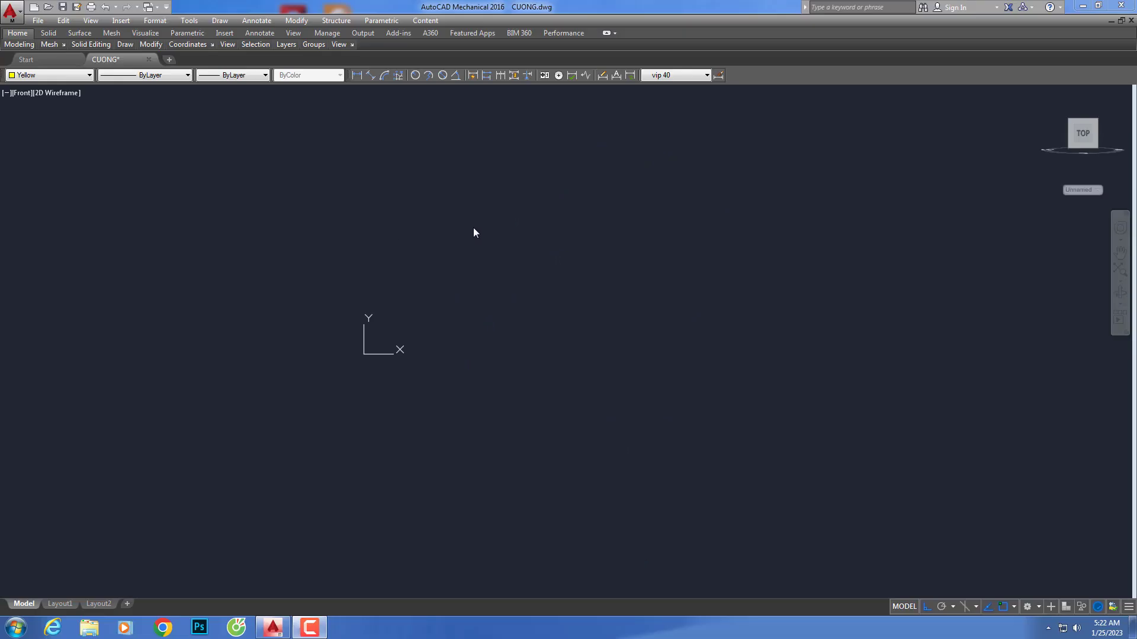
drag(423, 323, 400, 275)
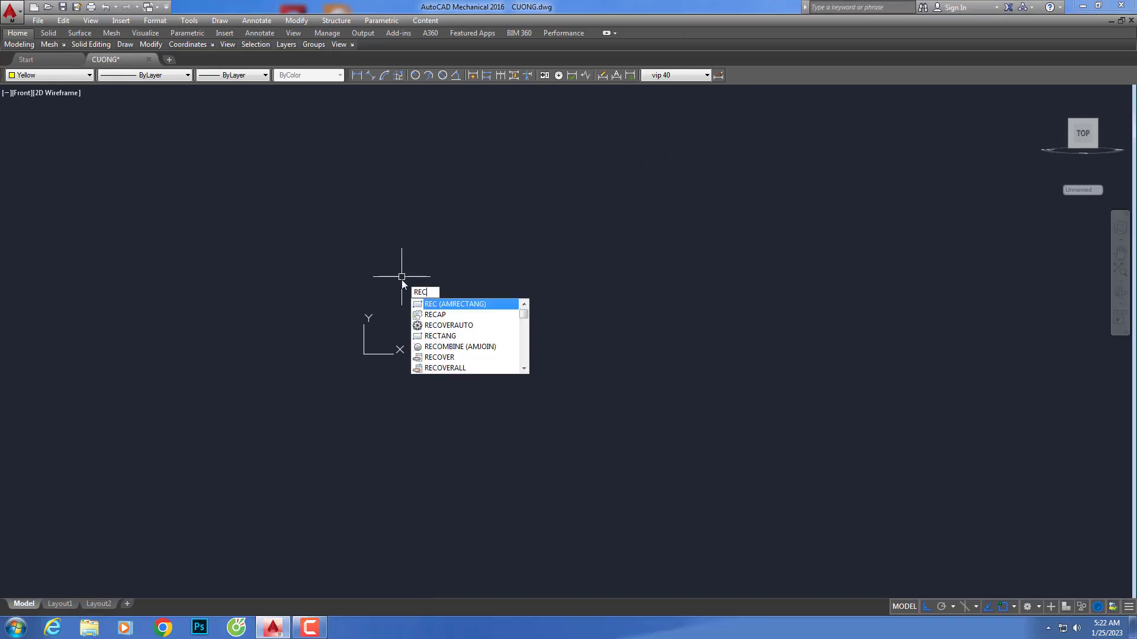
Draw a 300 by 300 square rectangle
key(Return)
click(407, 222)
text(300)
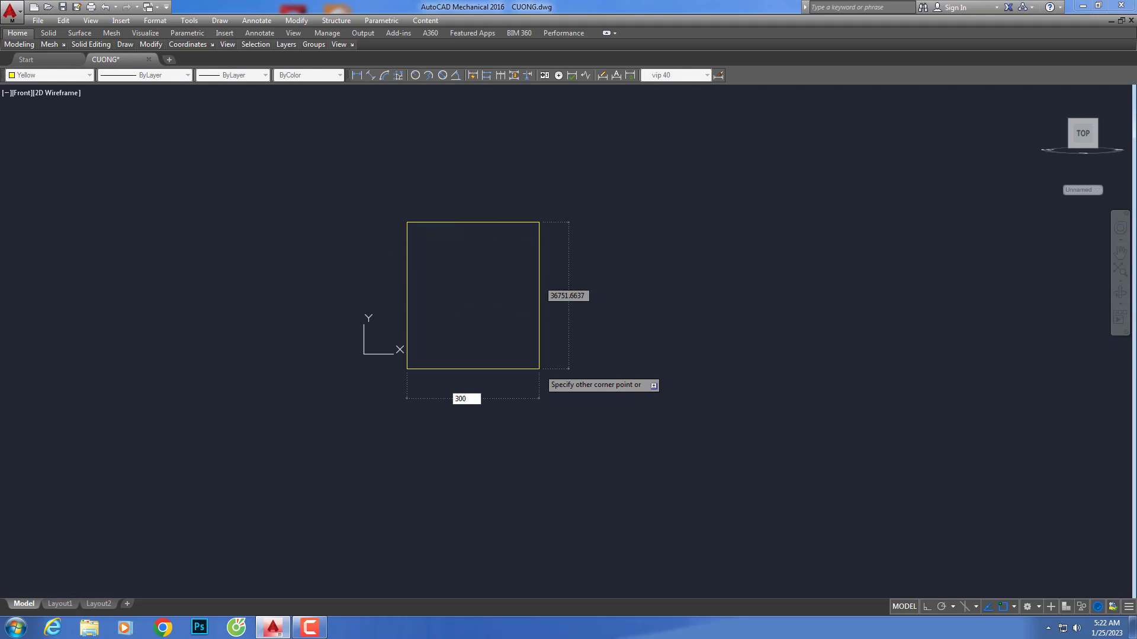
key(Tab)
text(300)
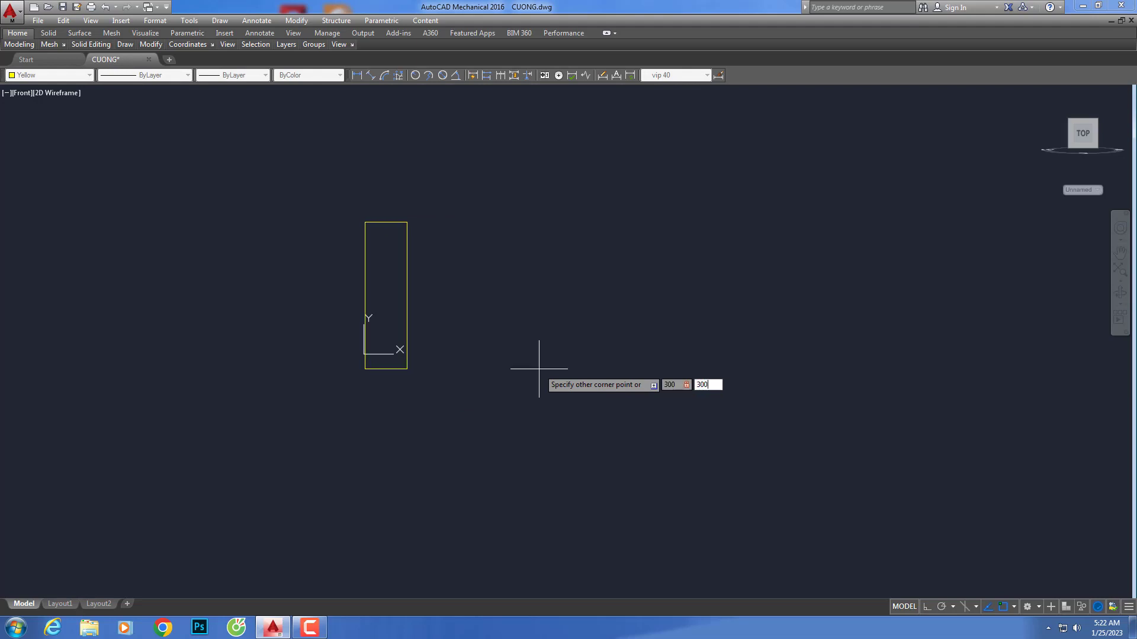
key(Return)
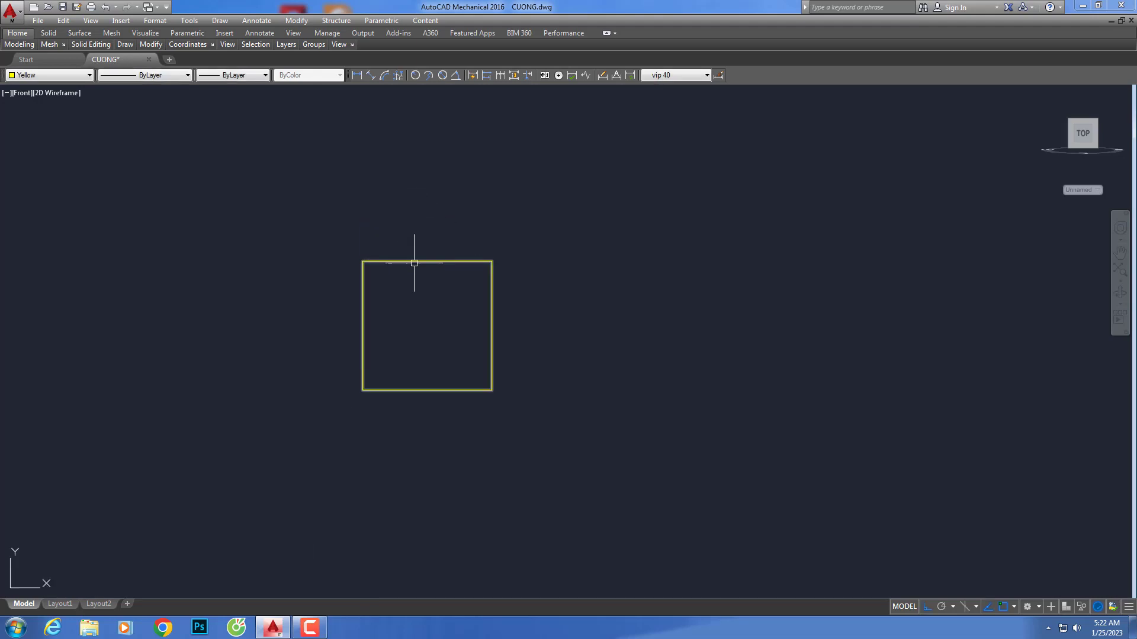
Rotate the square 45° about its top-left corner so it stands as a diamond
scroll(414, 262, up, 2)
click(464, 213)
click(388, 355)
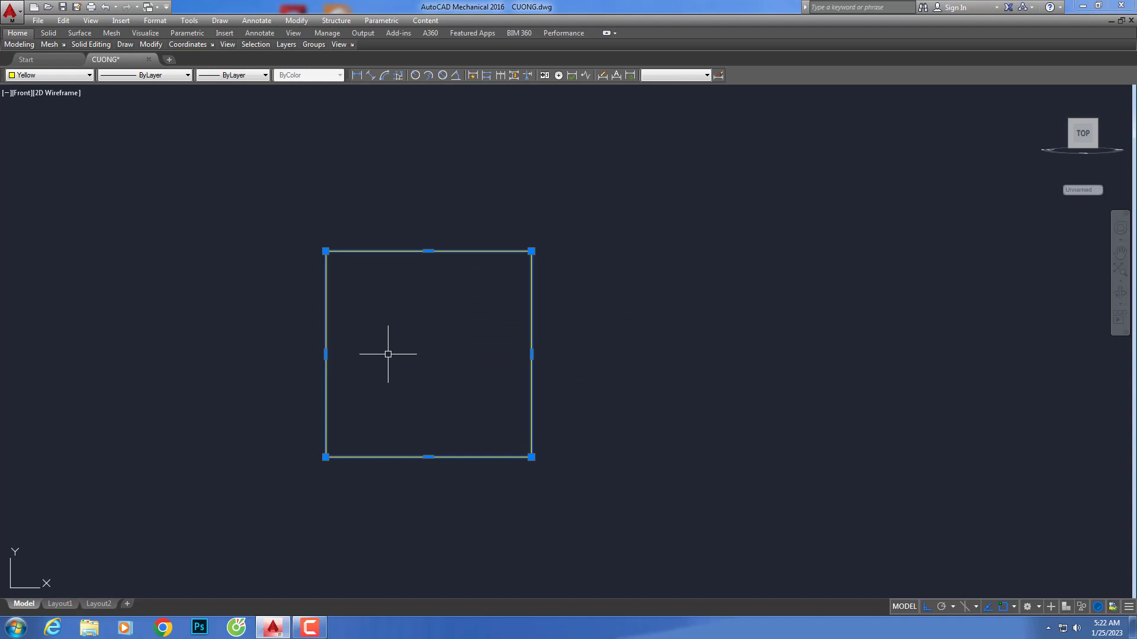
text(ro)
key(Return)
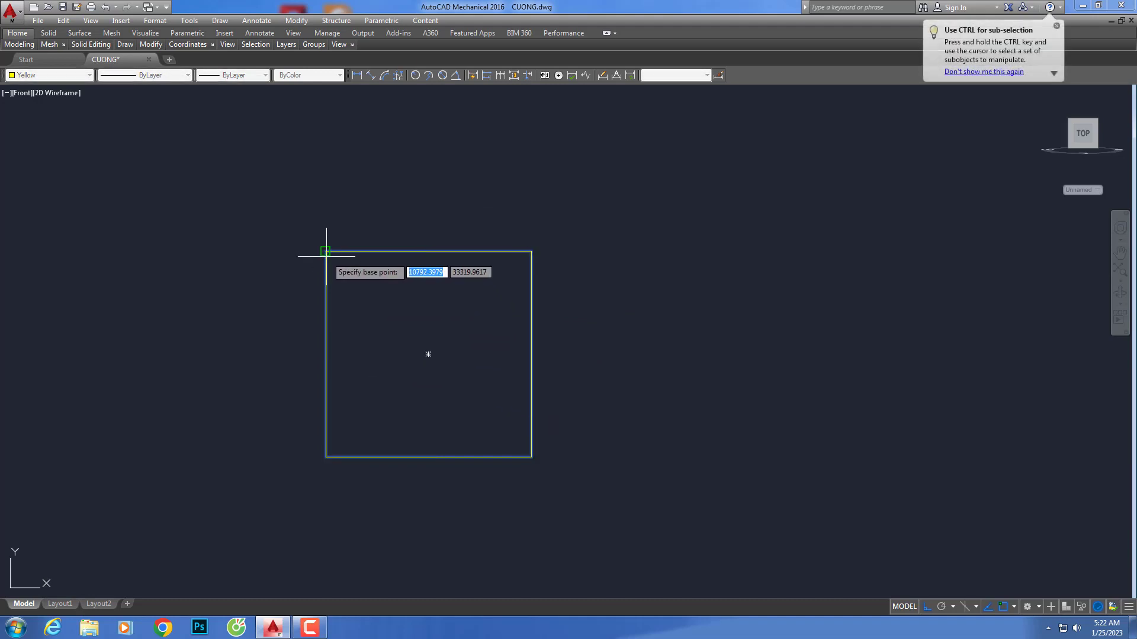
click(326, 256)
text(45)
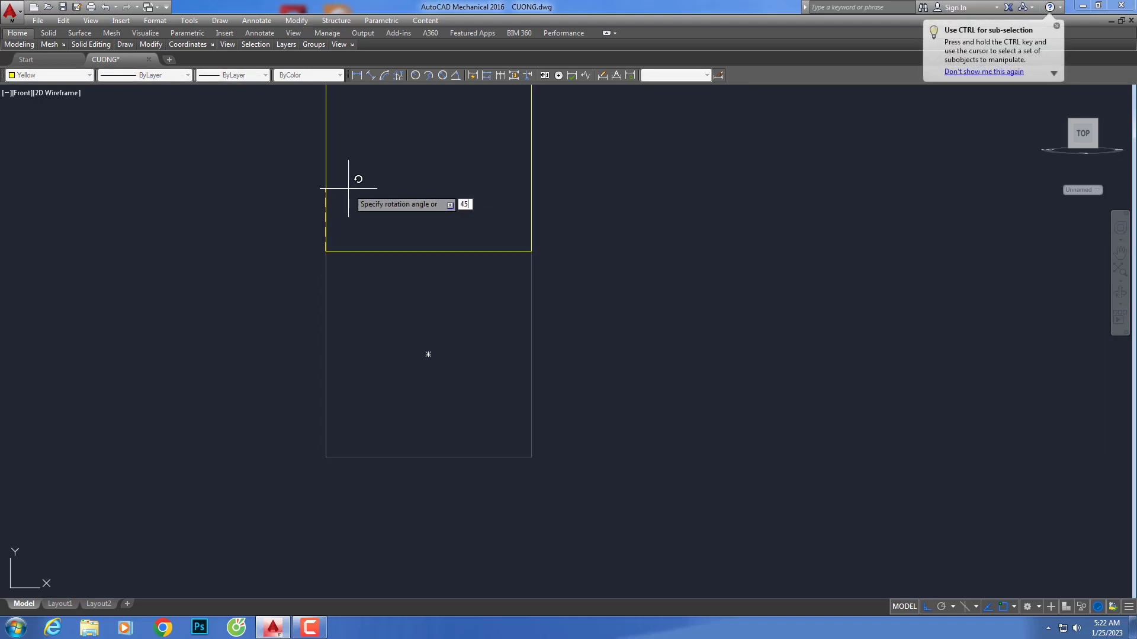
key(Return)
middle_drag(487, 258, 500, 319)
Offset the diamond 20 units inward
text(o)
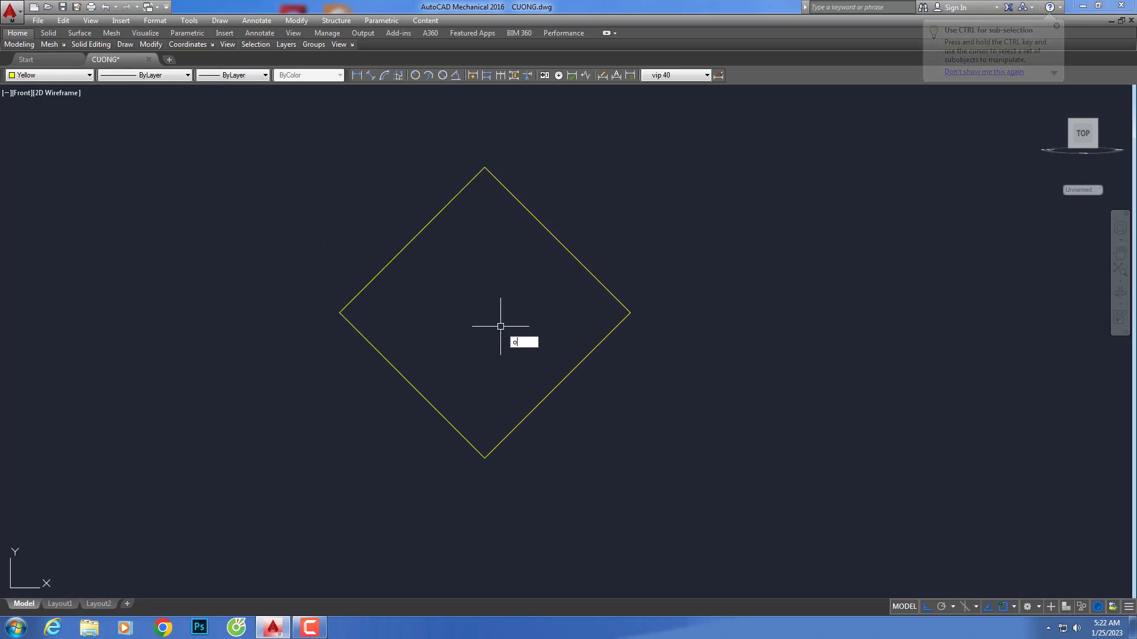
key(Return)
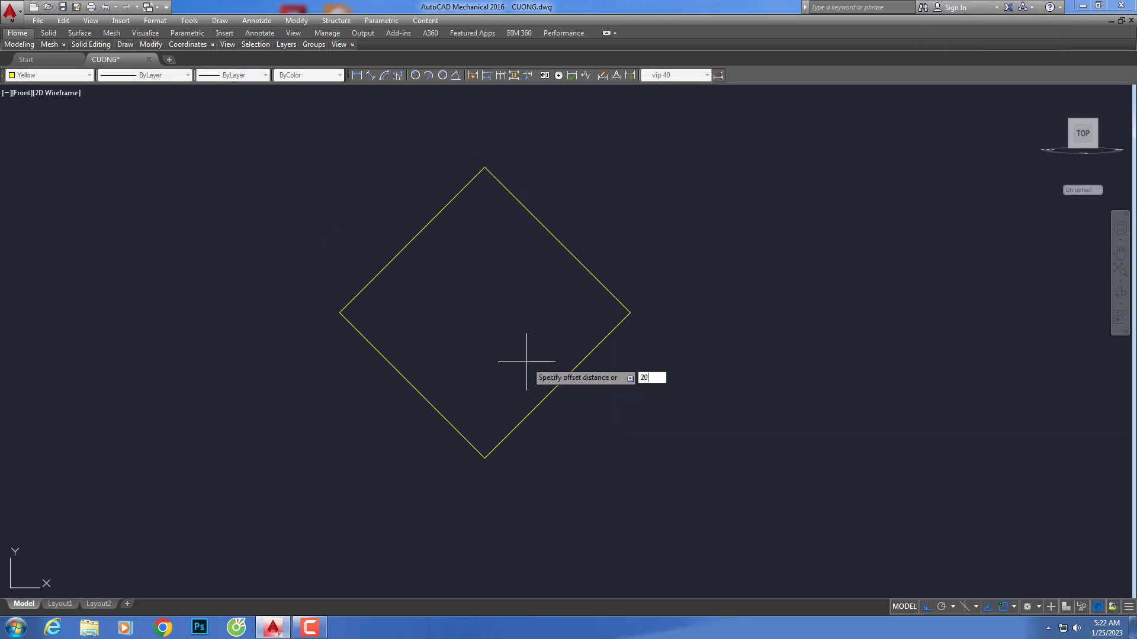
key(Return)
click(560, 244)
click(511, 312)
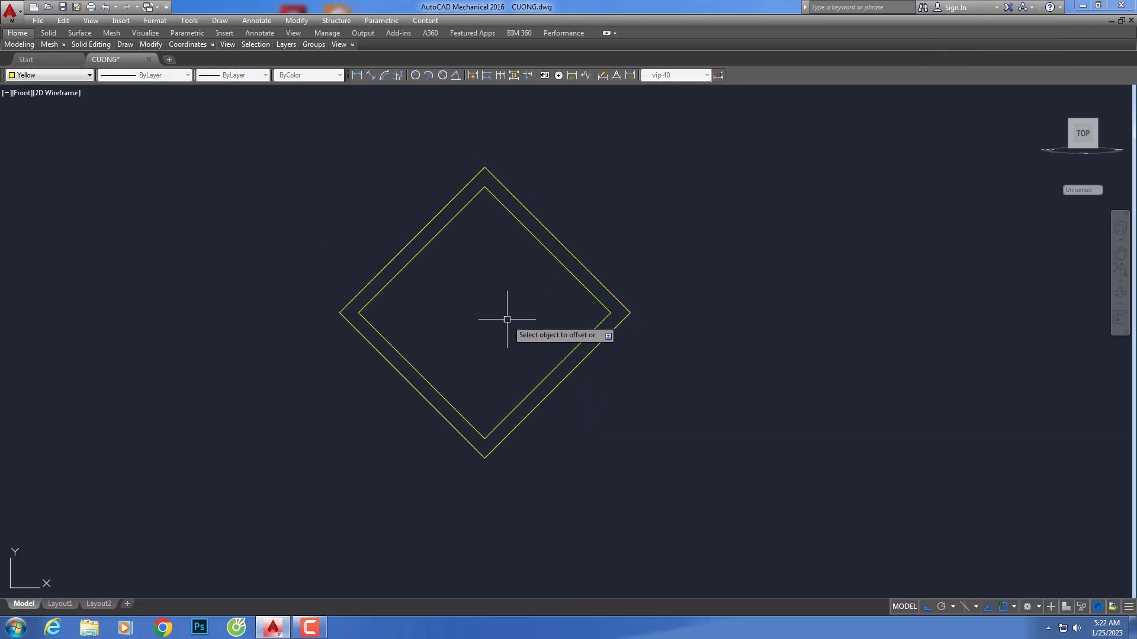
key(Return)
Draw vertical and horizontal lines between the inner diamond's opposite vertices
text(l)
key(Return)
click(484, 187)
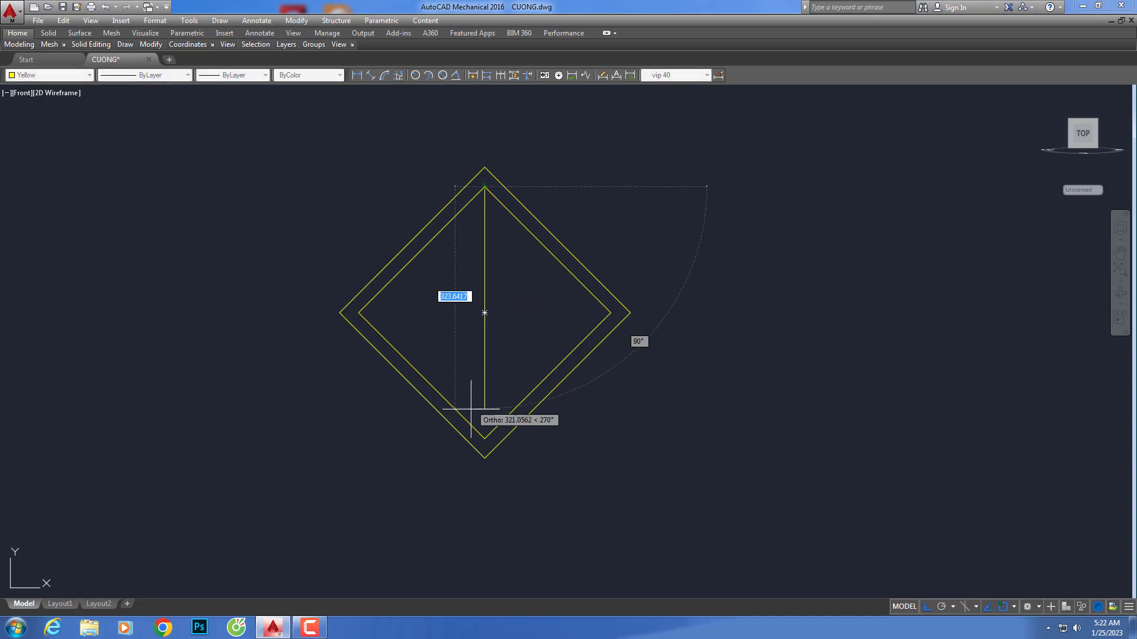
click(485, 439)
key(Return)
key(Return)
click(359, 312)
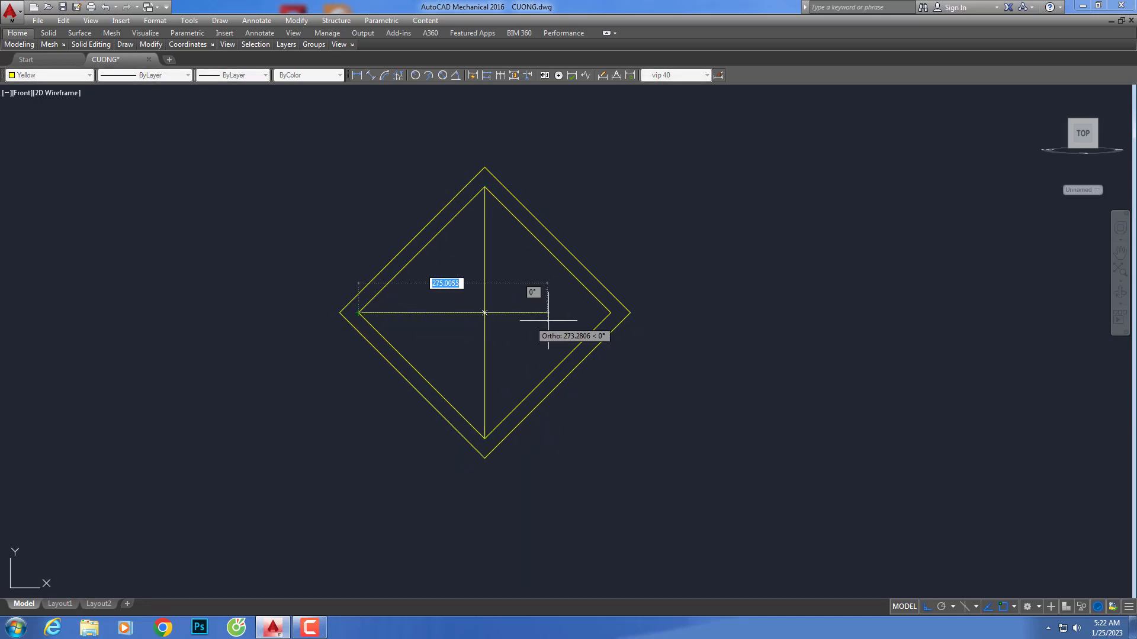
click(611, 313)
key(Return)
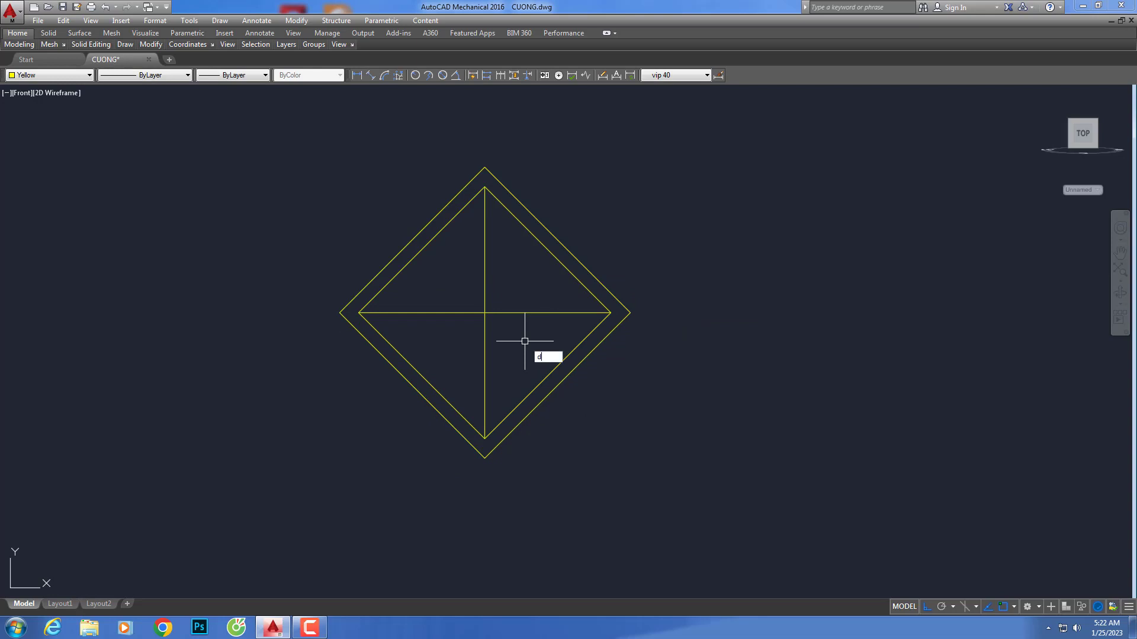
Divide both the vertical and horizontal lines into three equal parts
text(iv)
key(Return)
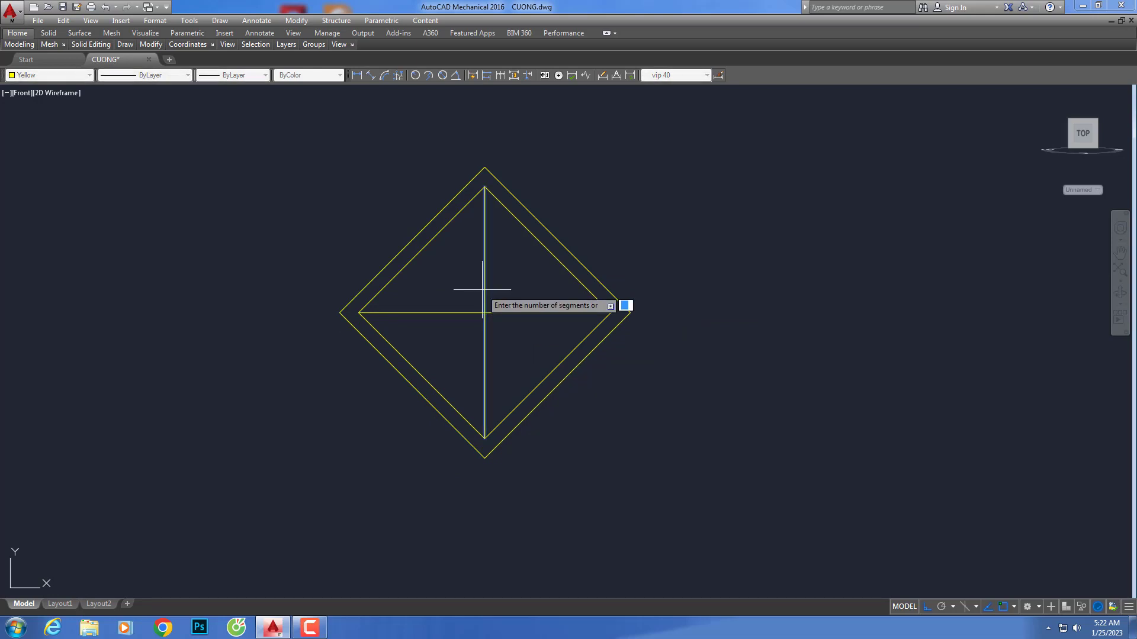
text(3)
key(Return)
key(Return)
click(470, 313)
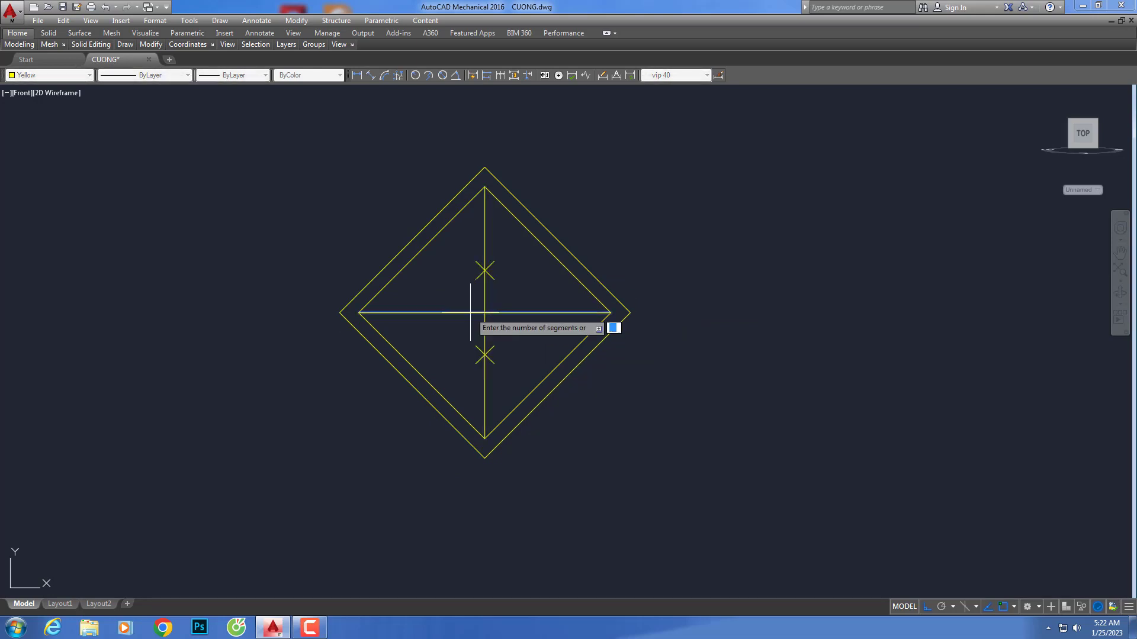
key(Return)
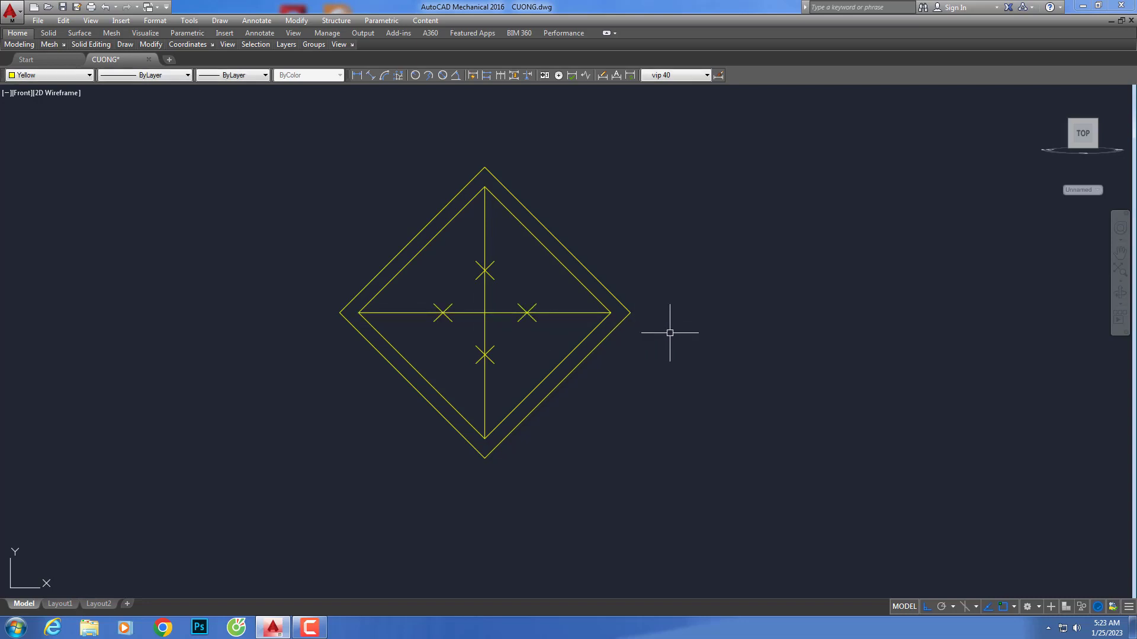
scroll(671, 371, down, 2)
Copy the double diamond directly below the original, vertex to vertex
scroll(604, 260, up, 2)
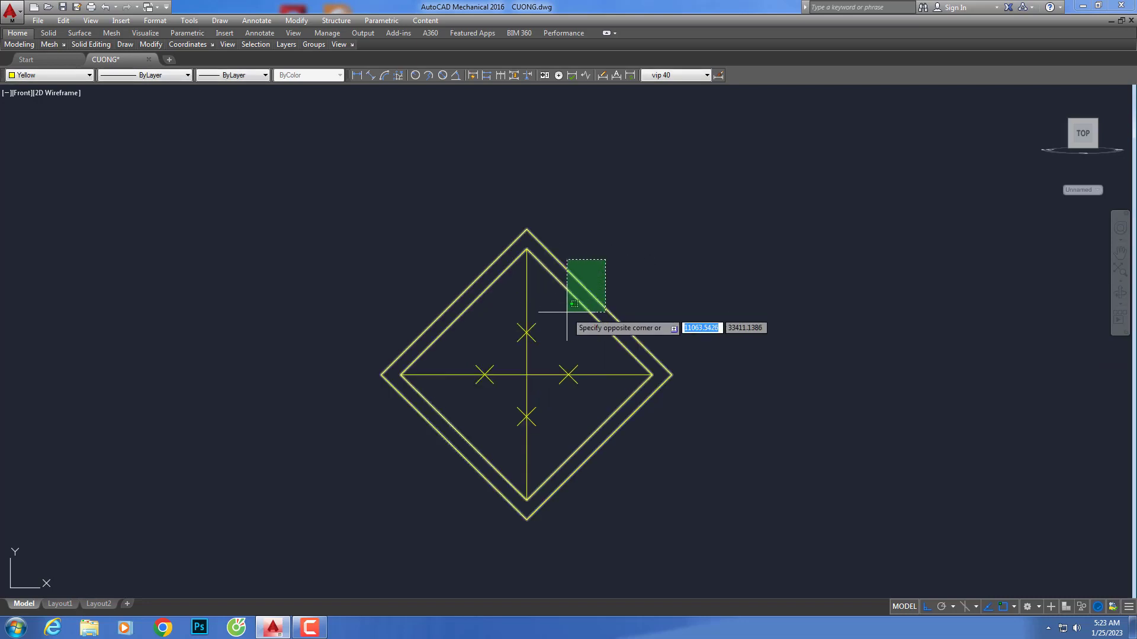
drag(604, 256, 566, 314)
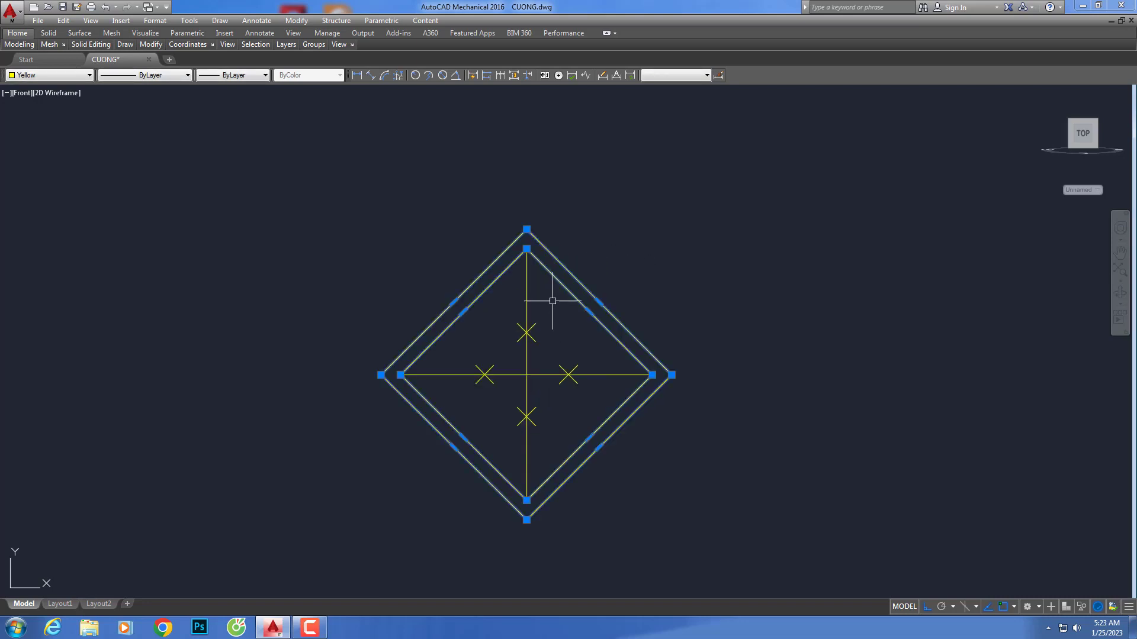
text(o)
key(Return)
click(527, 229)
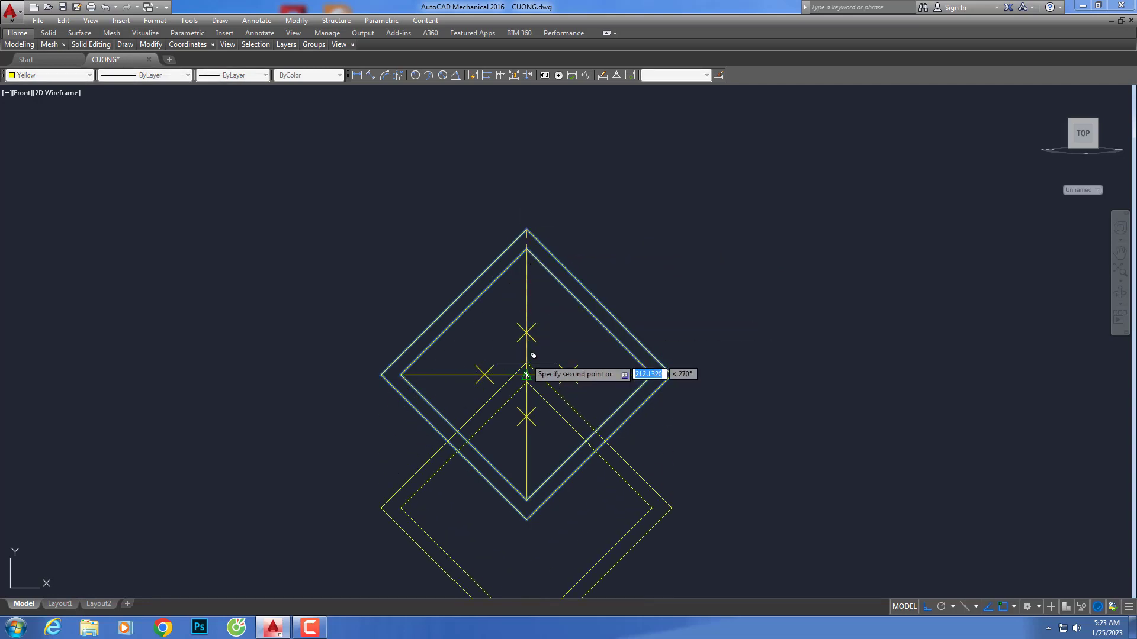
click(530, 412)
scroll(592, 237, down, 2)
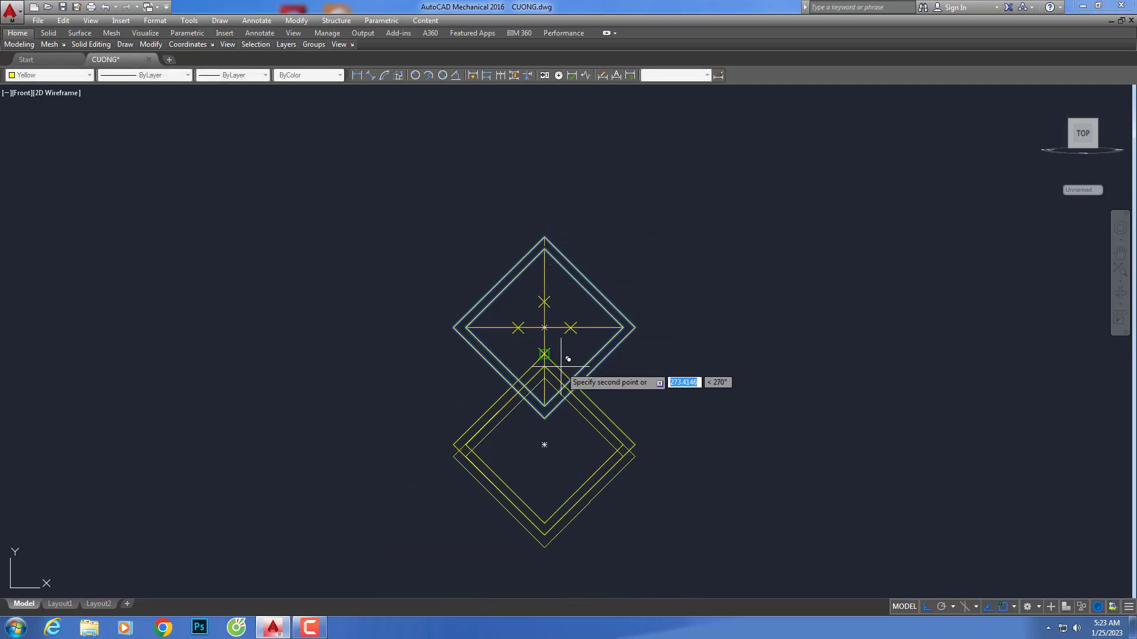
scroll(541, 445, up, 2)
key(Return)
Copy the double diamond directly above the original
drag(691, 314, 621, 300)
key(Return)
click(560, 385)
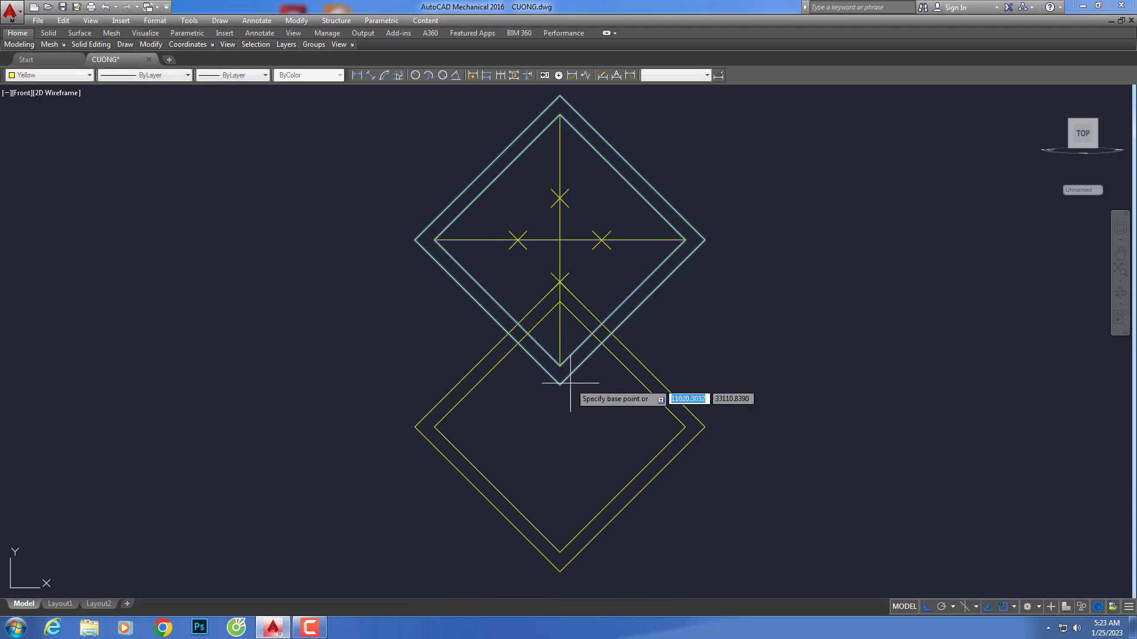
click(566, 231)
scroll(581, 275, down, 2)
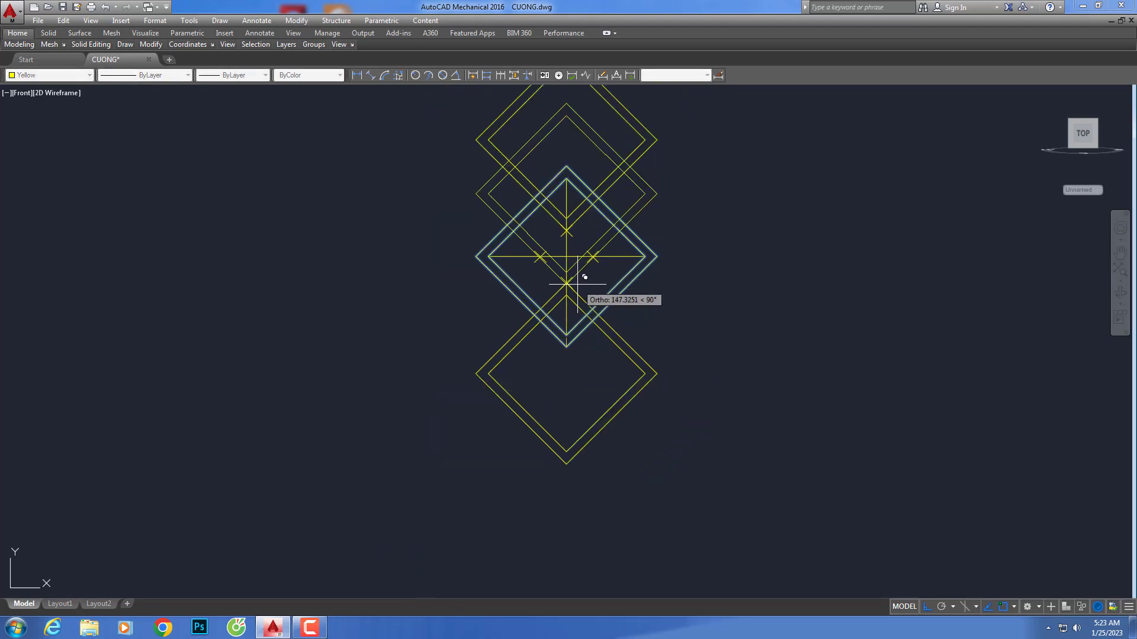
key(Return)
Copy the middle double diamond to its left side
click(680, 357)
key(Return)
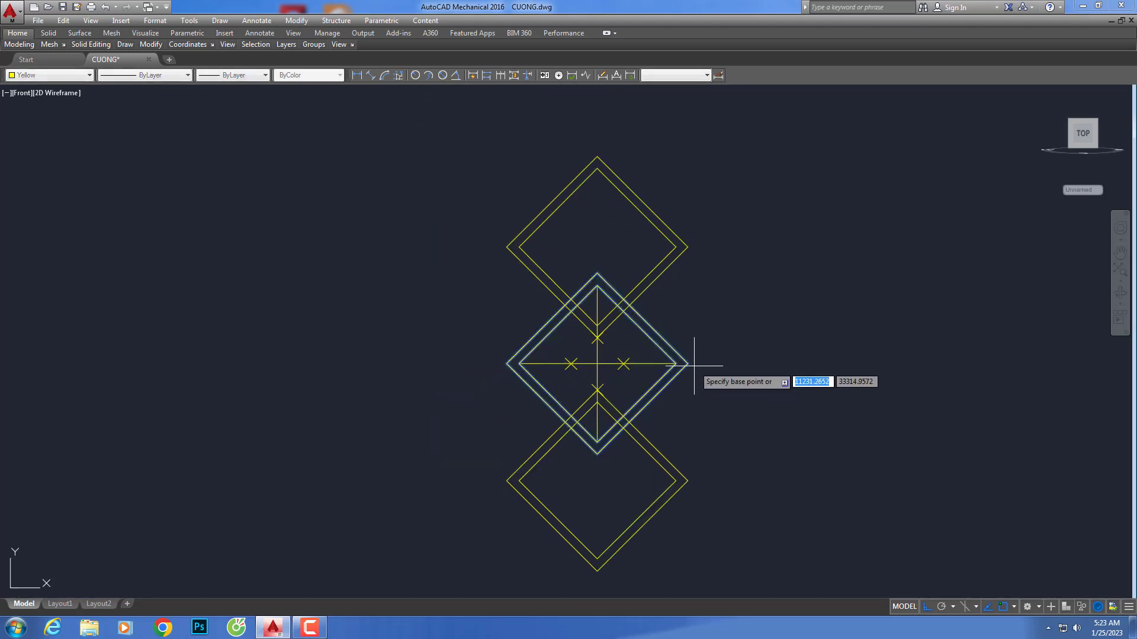
click(687, 364)
click(570, 363)
key(Return)
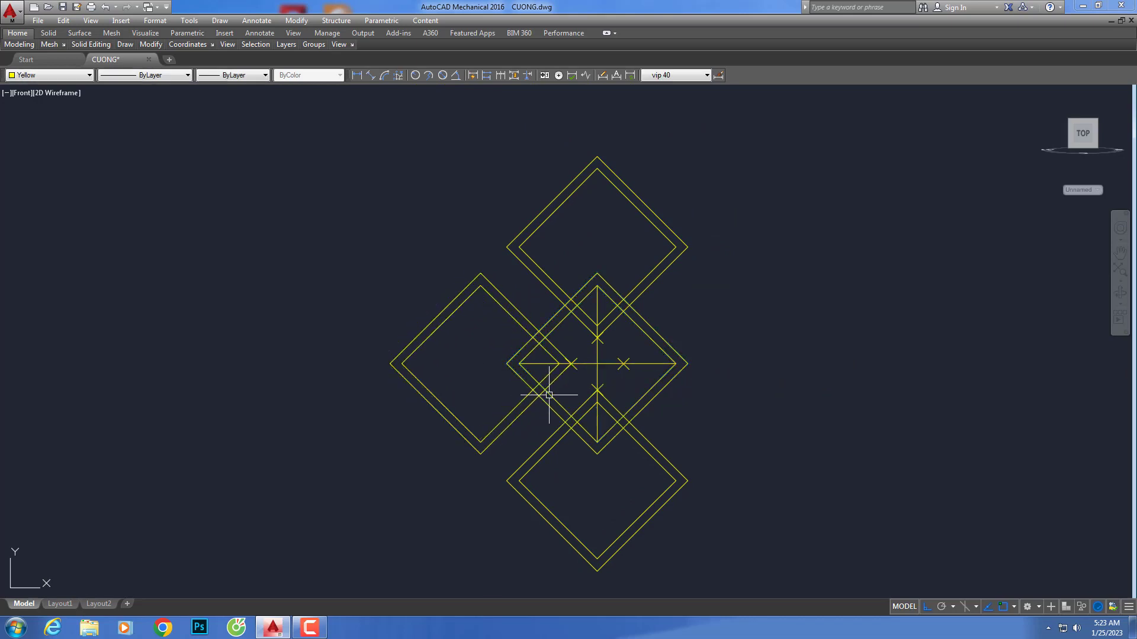
Copy the middle double diamond to its right side, completing the cross
click(515, 371)
key(Return)
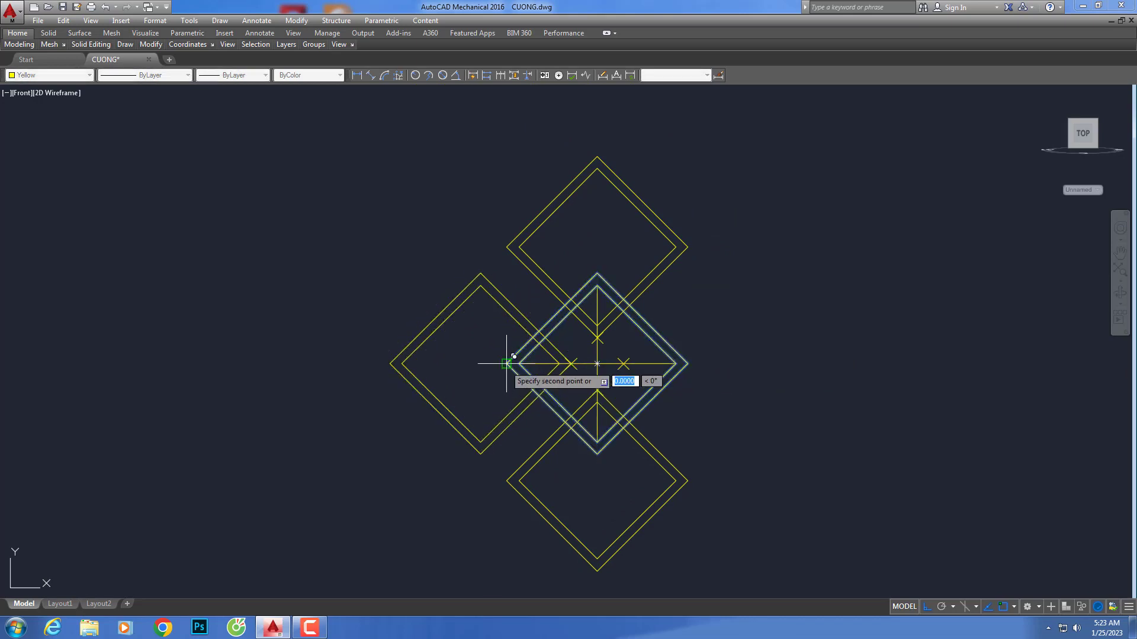
click(507, 363)
click(623, 364)
key(Return)
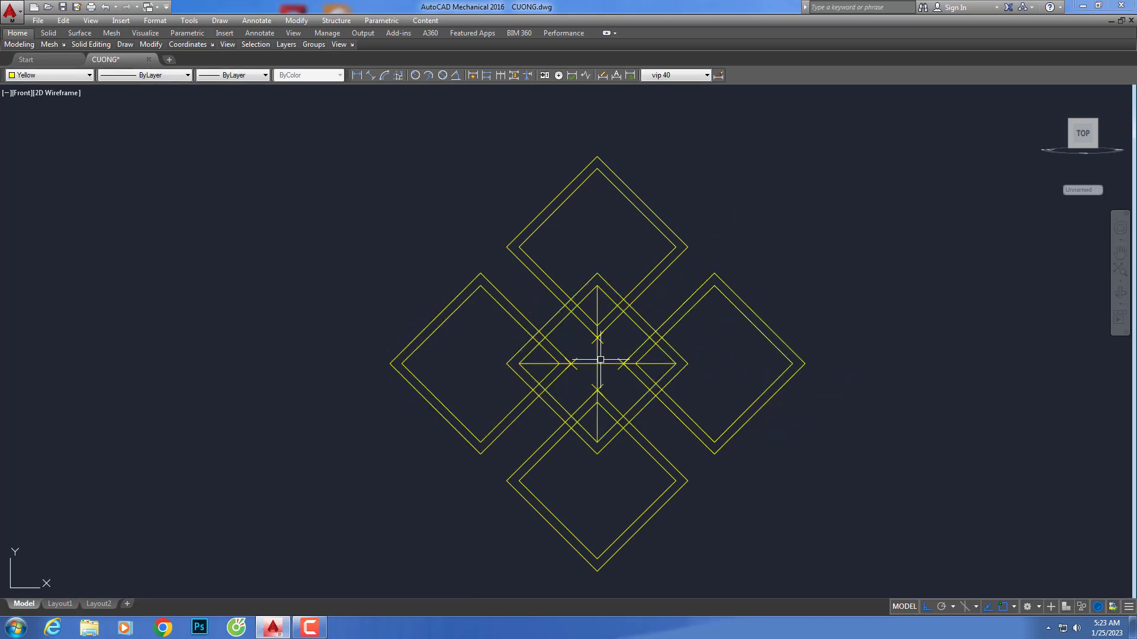
scroll(600, 359, up, 2)
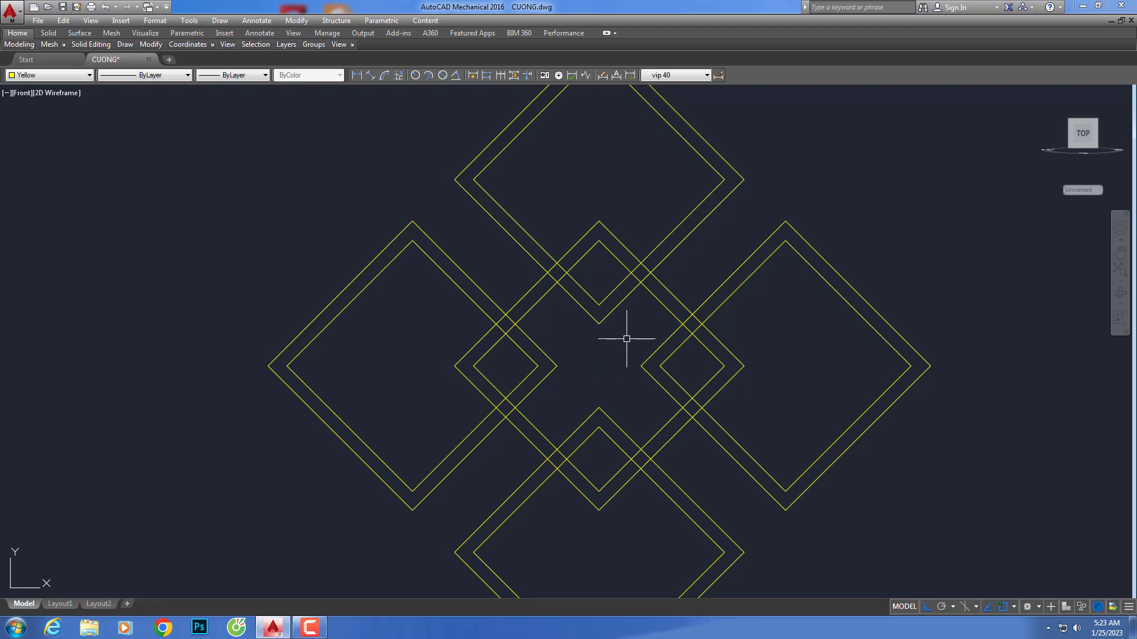
scroll(626, 339, down, 2)
Duplicate the entire five-diamond cross pattern with COPY, placing it to the right
mouse_move(691, 421)
mouse_down()
mouse_move(563, 274)
mouse_move(521, 261)
mouse_up()
scroll(588, 299, down, 1)
middle_drag(743, 393, 658, 376)
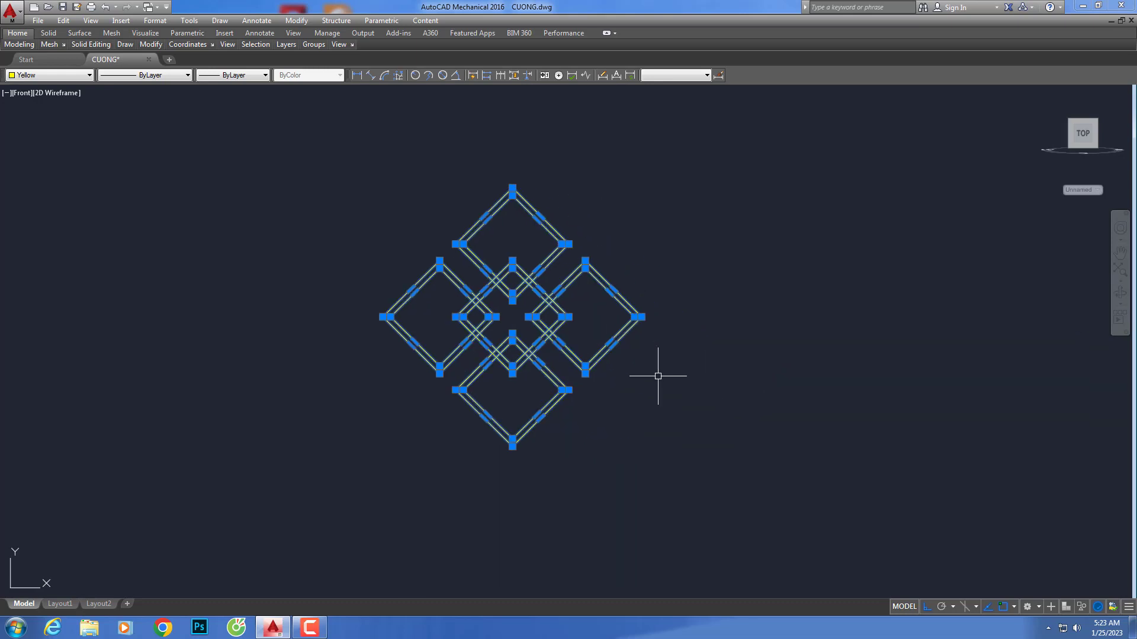
text(o)
key(Return)
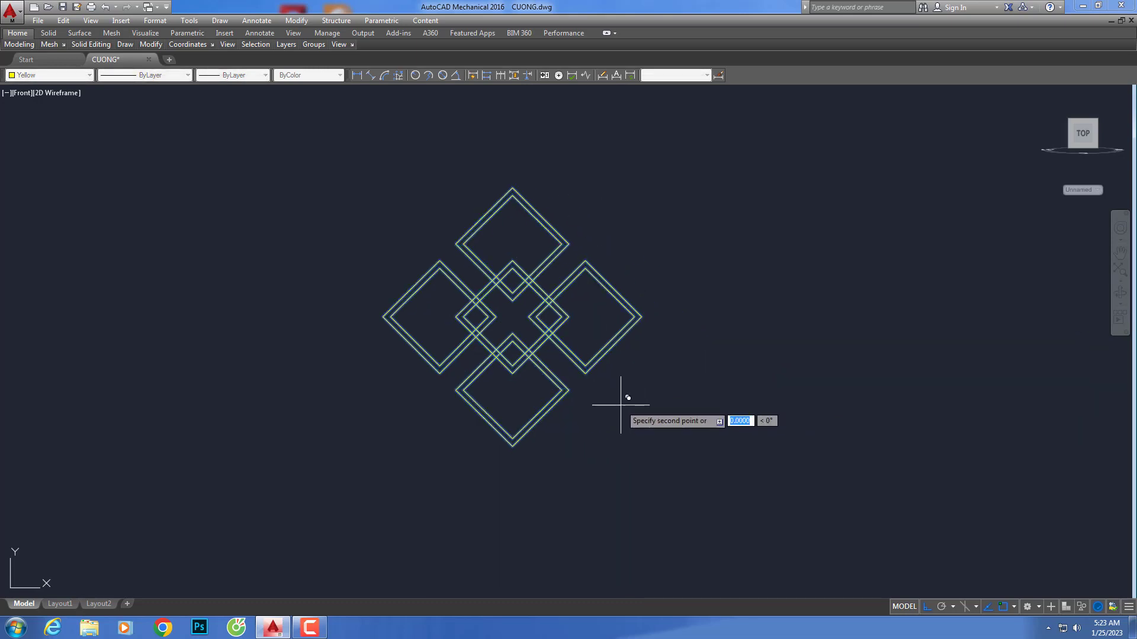
click(621, 406)
click(933, 401)
key(Escape)
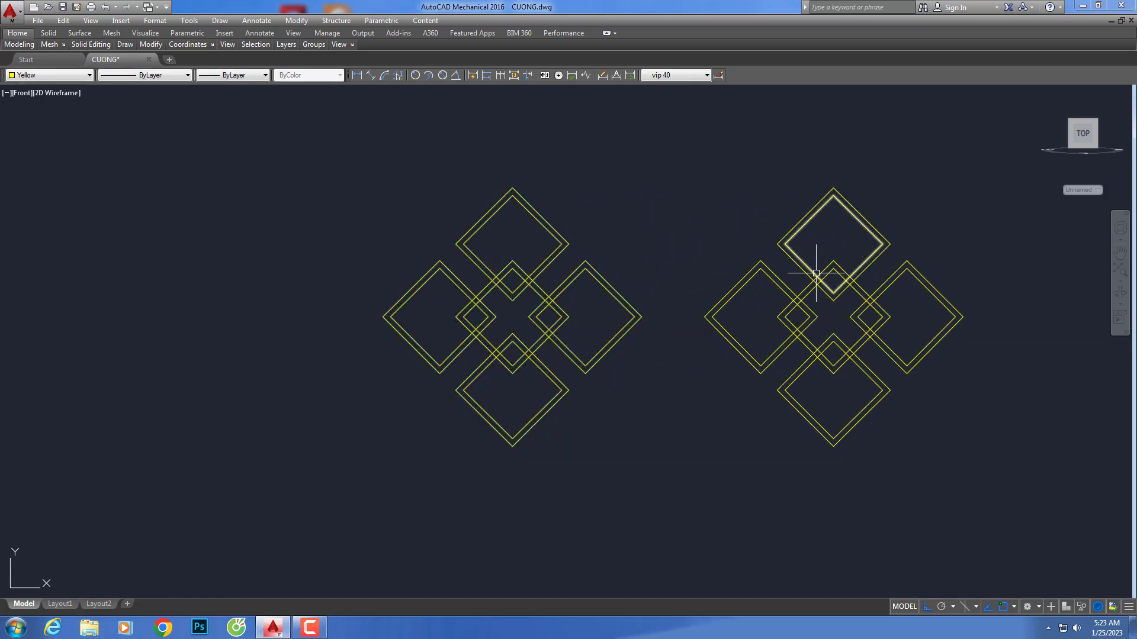
scroll(845, 288, up, 4)
mouse_move(846, 288)
middle_down()
mouse_move(728, 317)
mouse_move(701, 296)
middle_up()
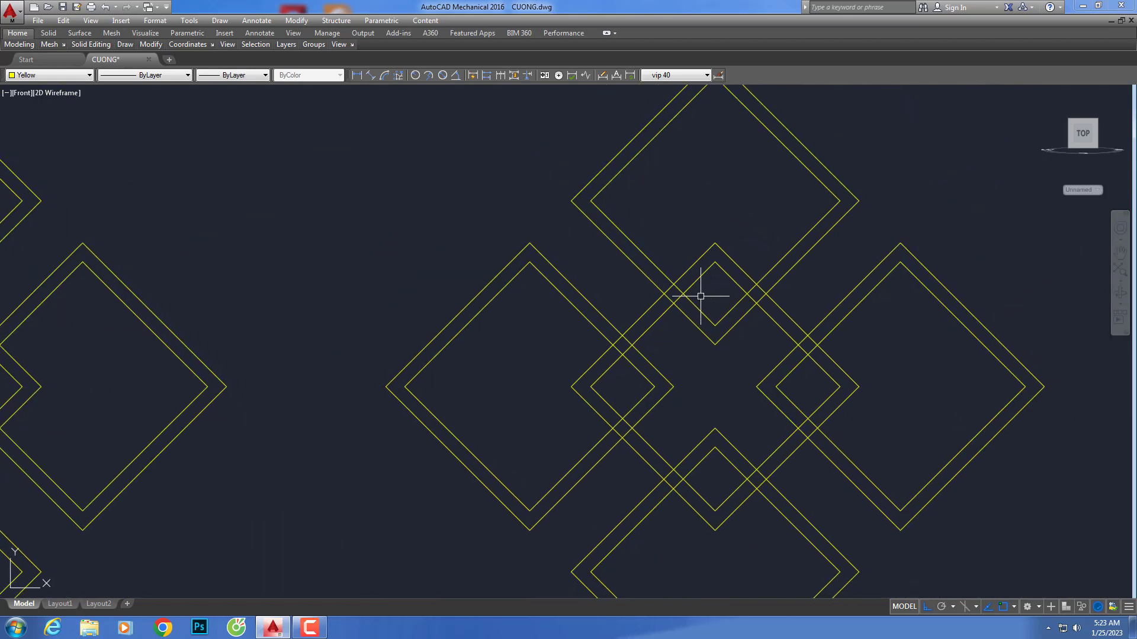
text(tr)
Trim the overlapping segments at the copy's central crossings and small inner diamond
key(Return)
key(Return)
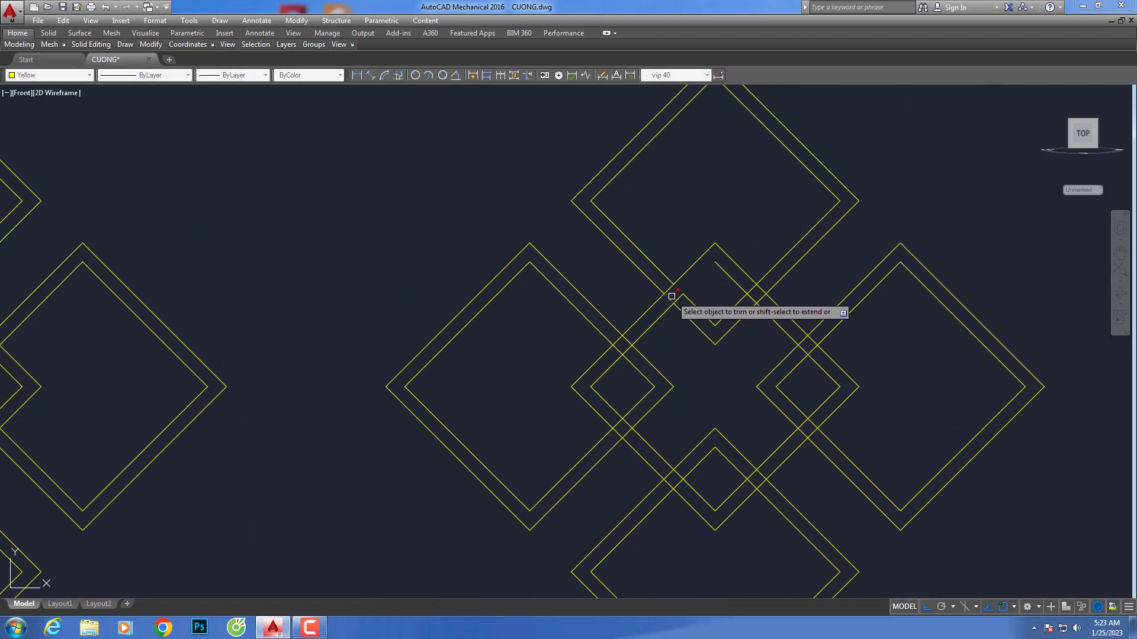
click(671, 303)
click(645, 332)
click(614, 366)
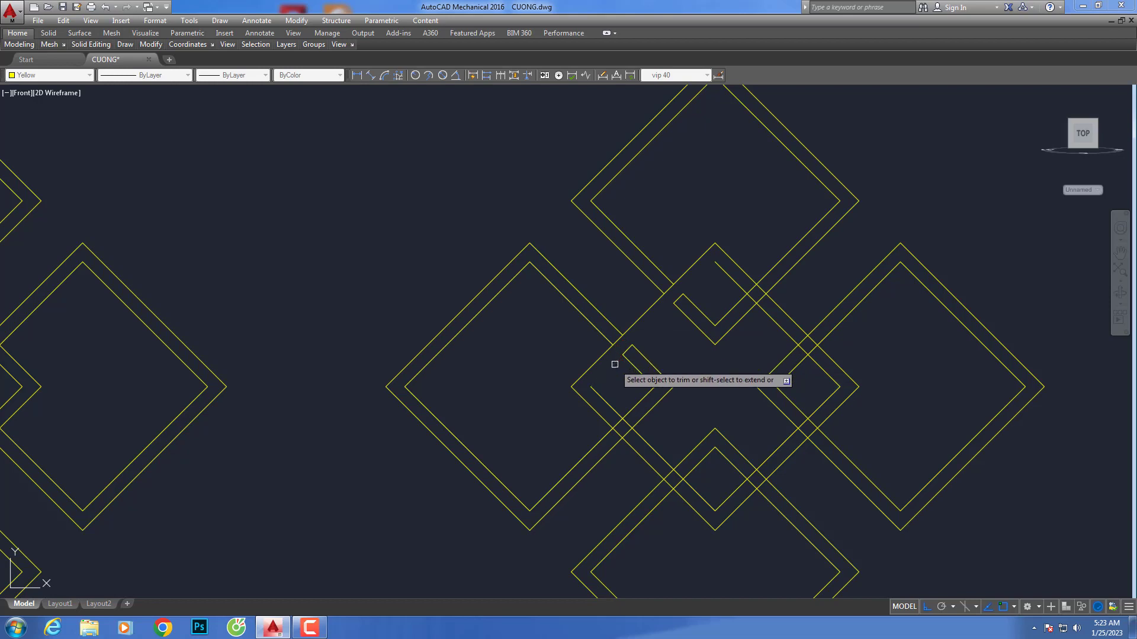
click(607, 404)
click(621, 431)
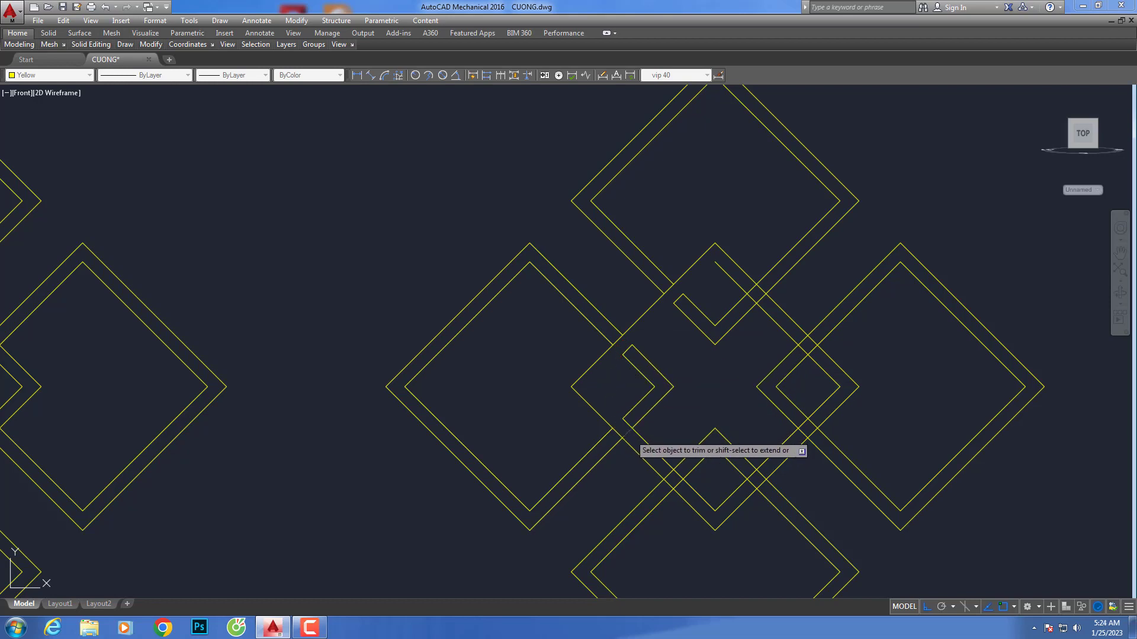
click(668, 474)
Trim the bottom V's right arm and the segments at the right diamond's lower corner
click(696, 491)
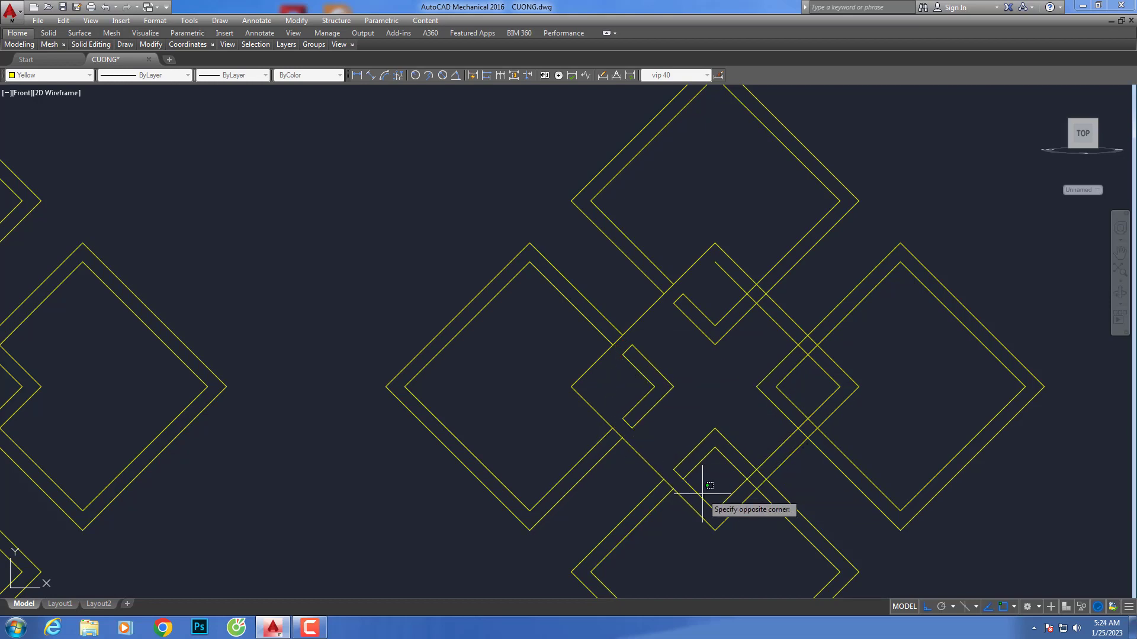
click(741, 508)
click(752, 489)
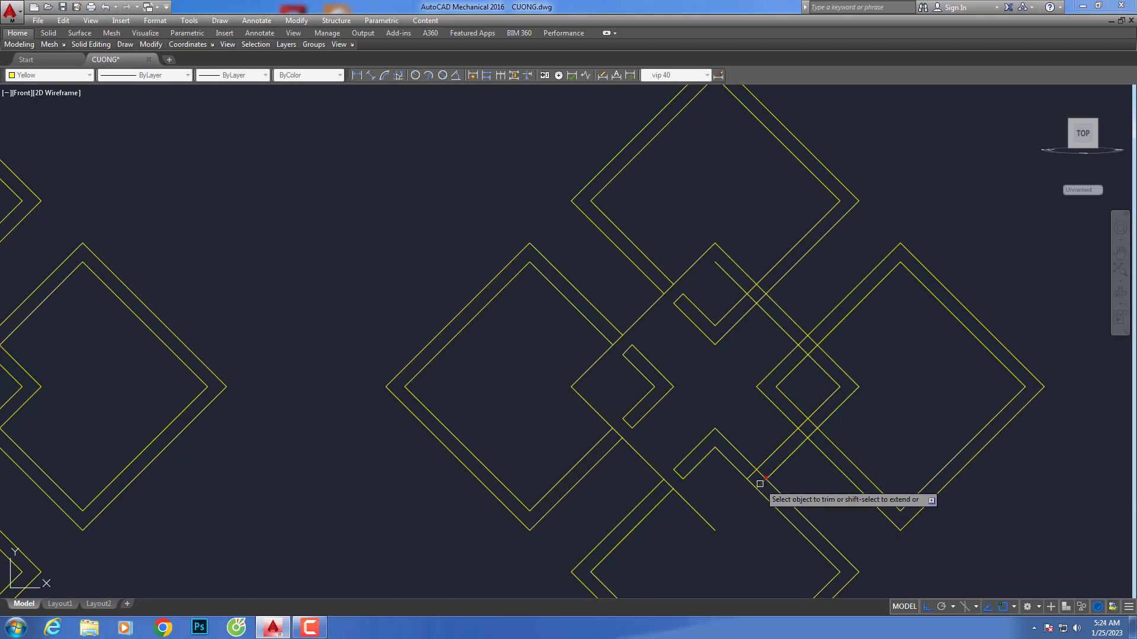
scroll(814, 424, up, 2)
click(797, 437)
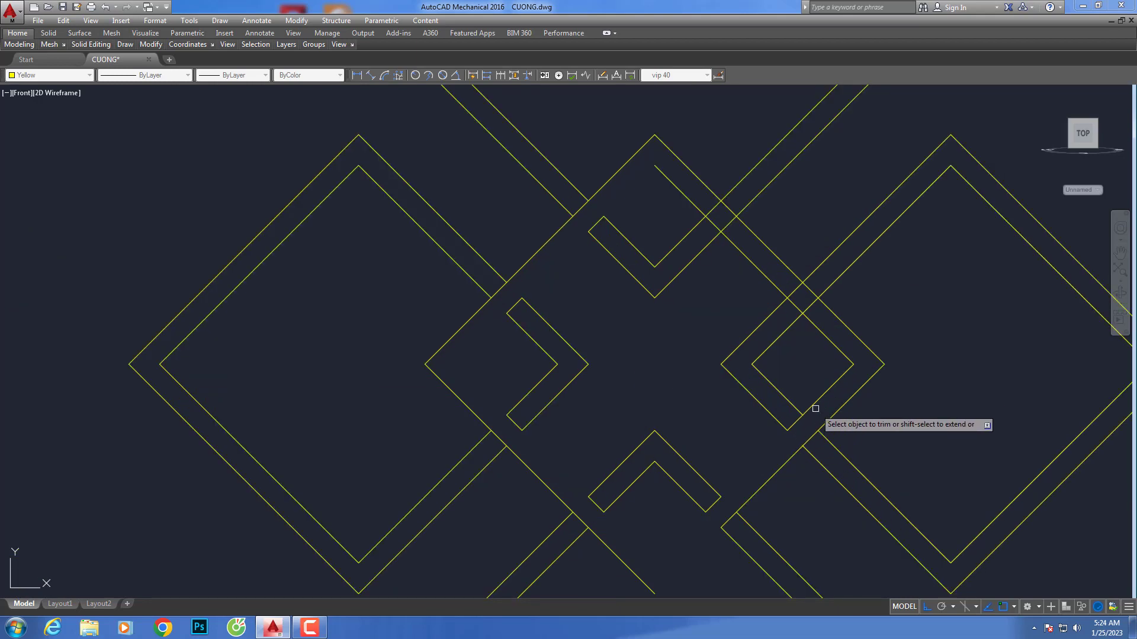
click(825, 331)
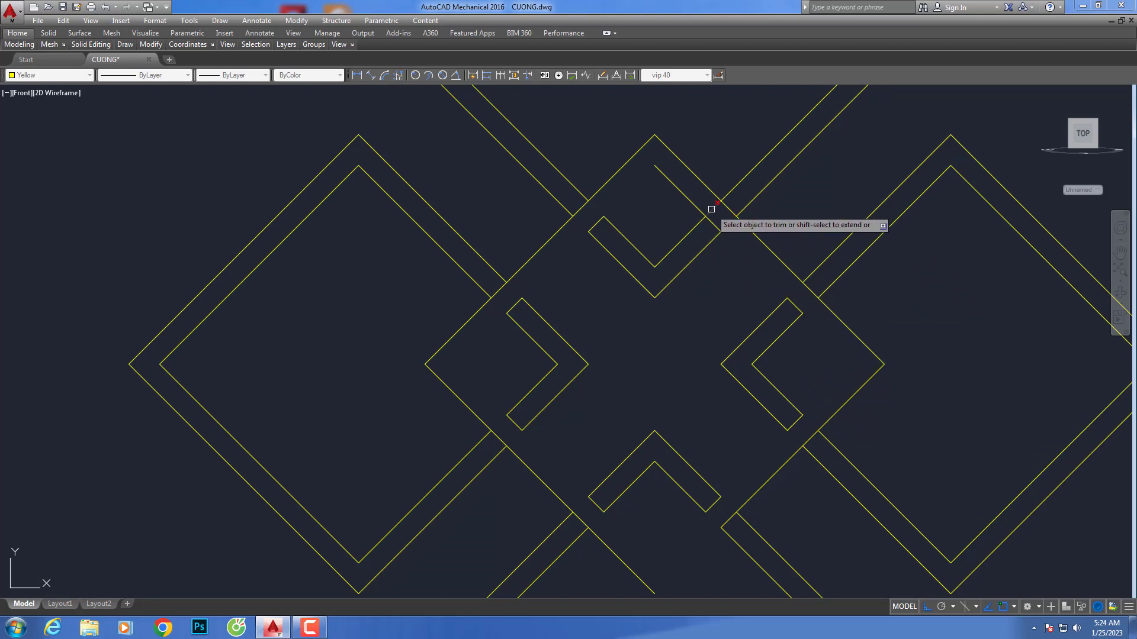
scroll(701, 207, down, 4)
Delete the copied pattern's right and top diamond outlines
key(Escape)
click(944, 258)
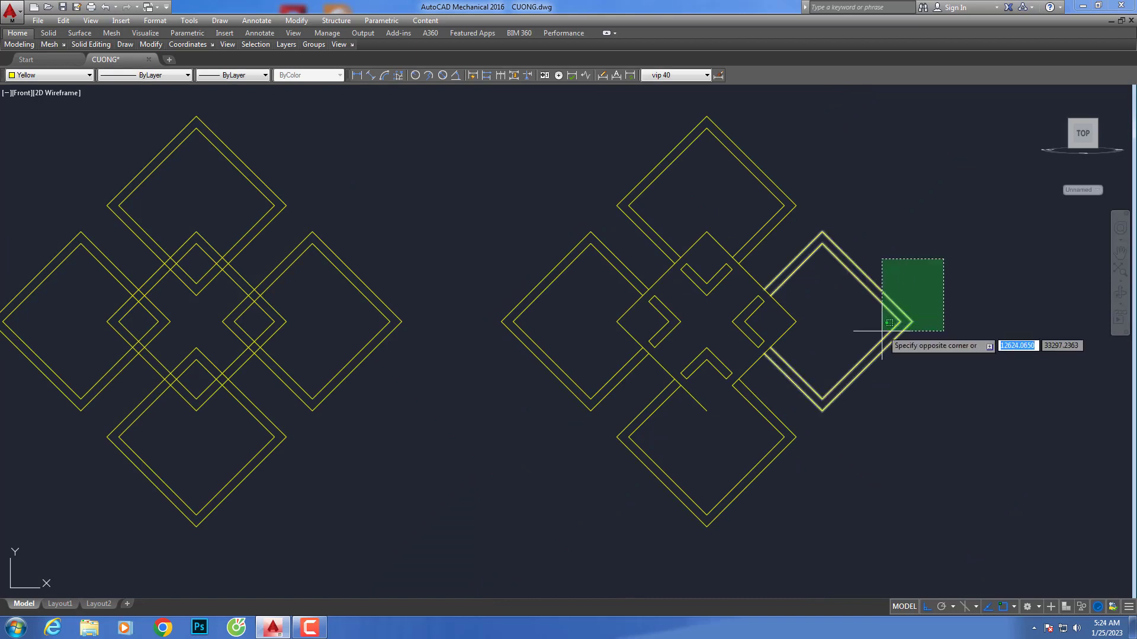
click(870, 333)
key(Delete)
click(782, 192)
key(Delete)
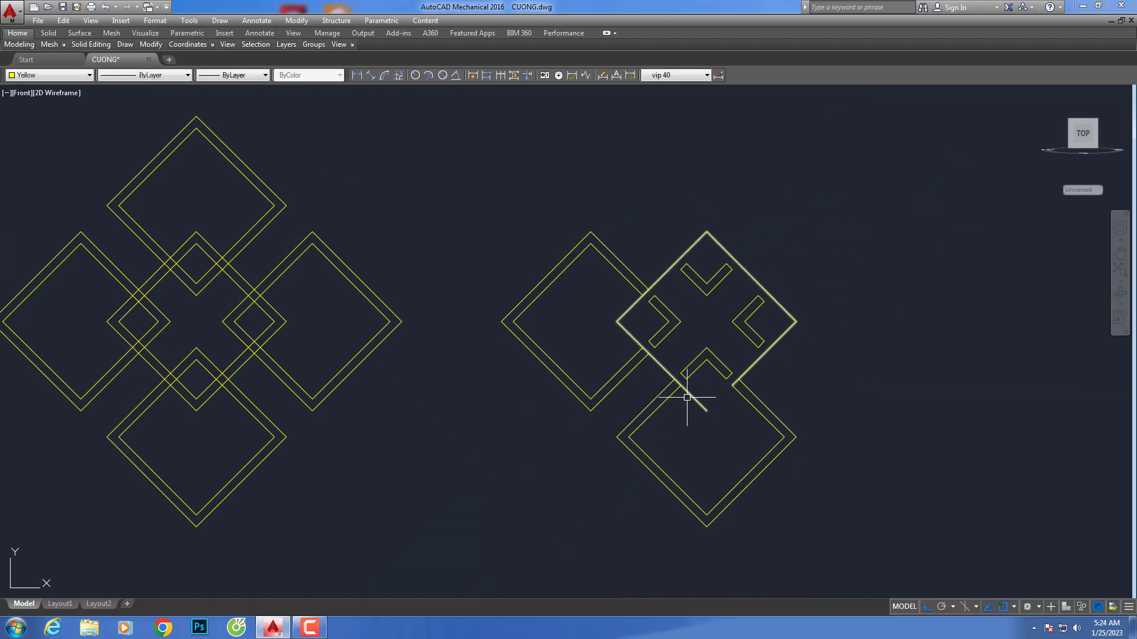
scroll(710, 243, up, 2)
scroll(707, 255, up, 2)
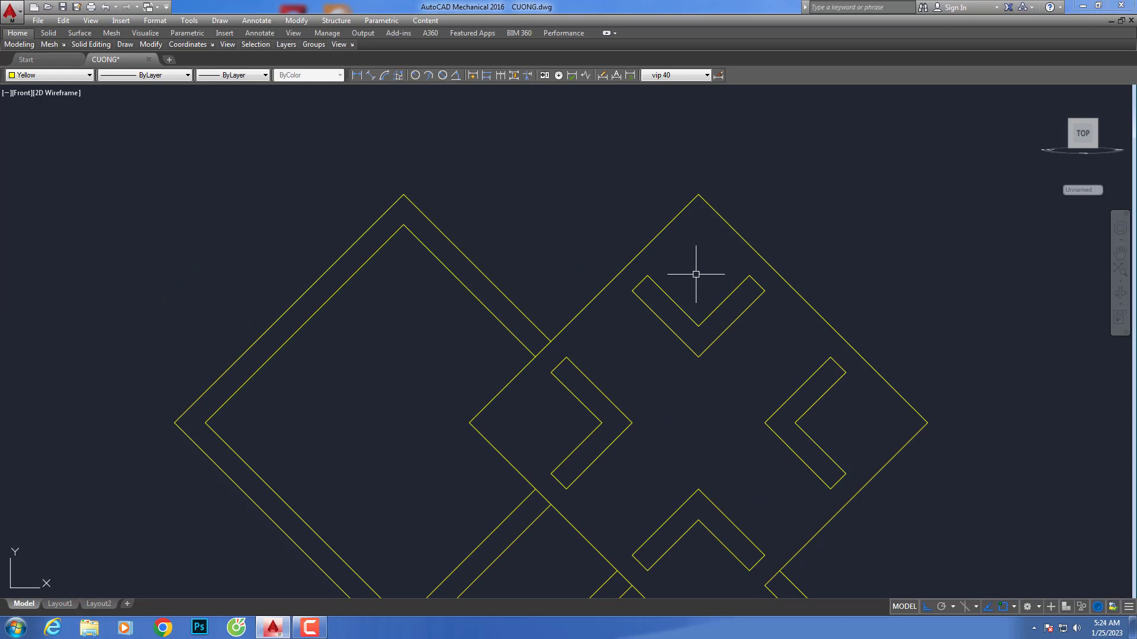
scroll(695, 274, down, 2)
Draw a vertical line from the top diamond vertex down to the top chevron's point
key(l)
key(Return)
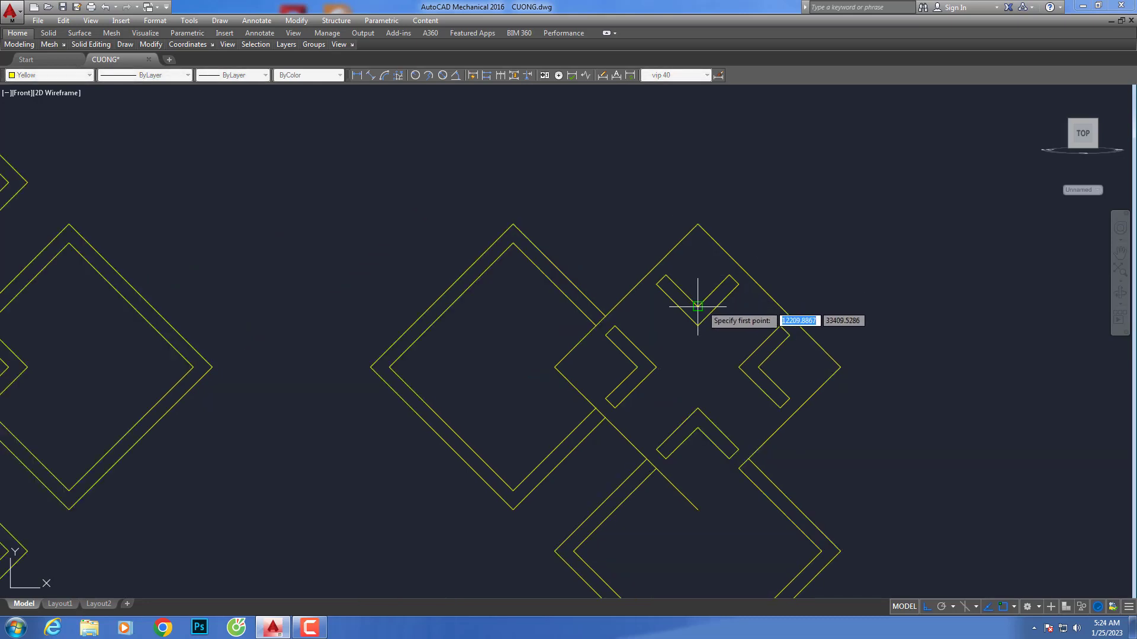
click(697, 225)
click(697, 307)
key(Escape)
Delete the leftover diamond outlines and the bottom diamond
drag(629, 314, 479, 208)
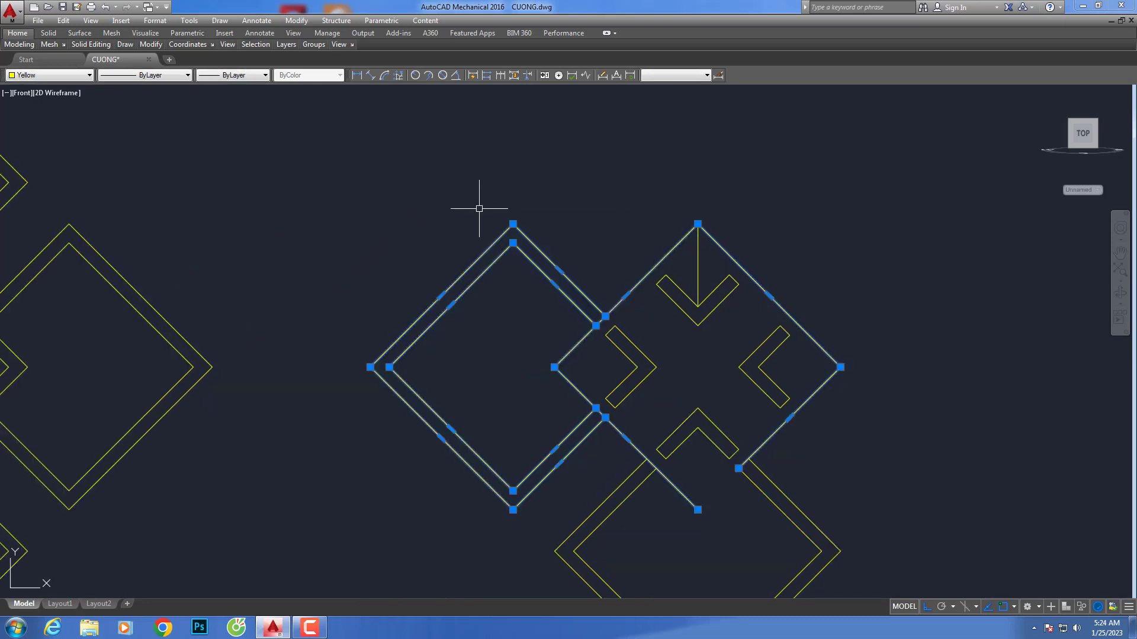
key(Delete)
click(799, 518)
key(Delete)
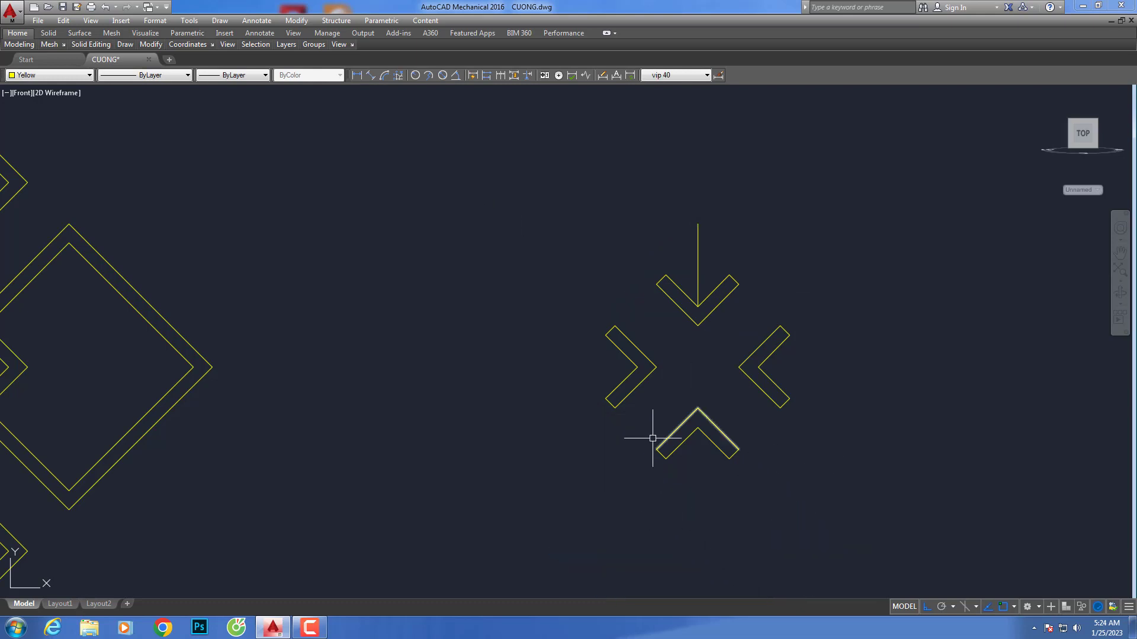
scroll(655, 436, down, 1)
Convert the four chevrons into regions with REG
key(Return)
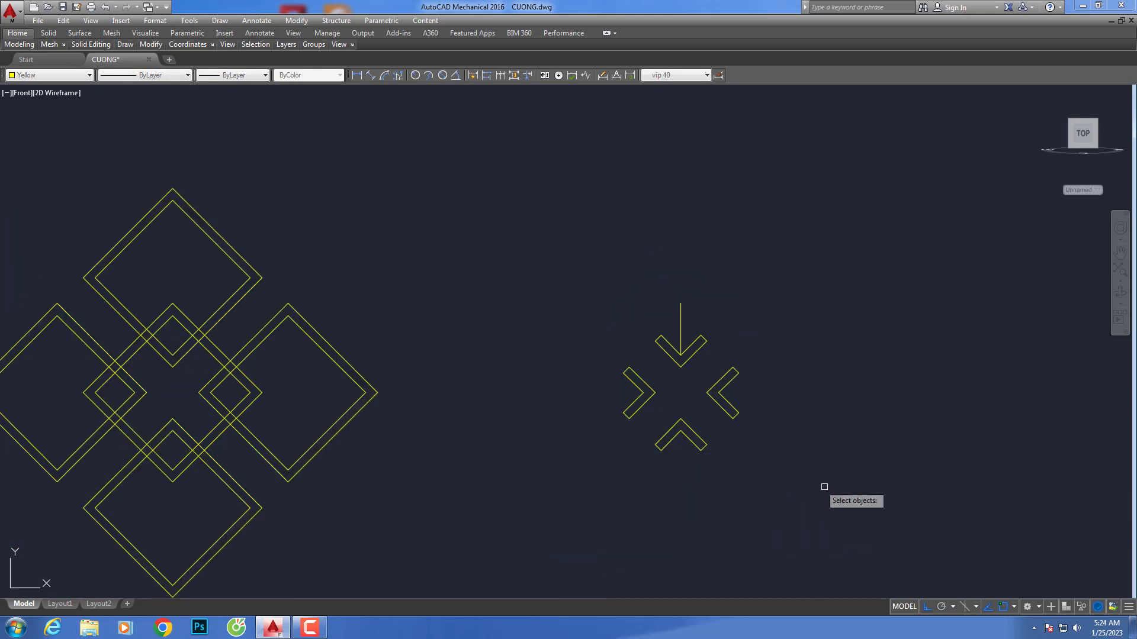
click(848, 494)
click(603, 278)
key(Return)
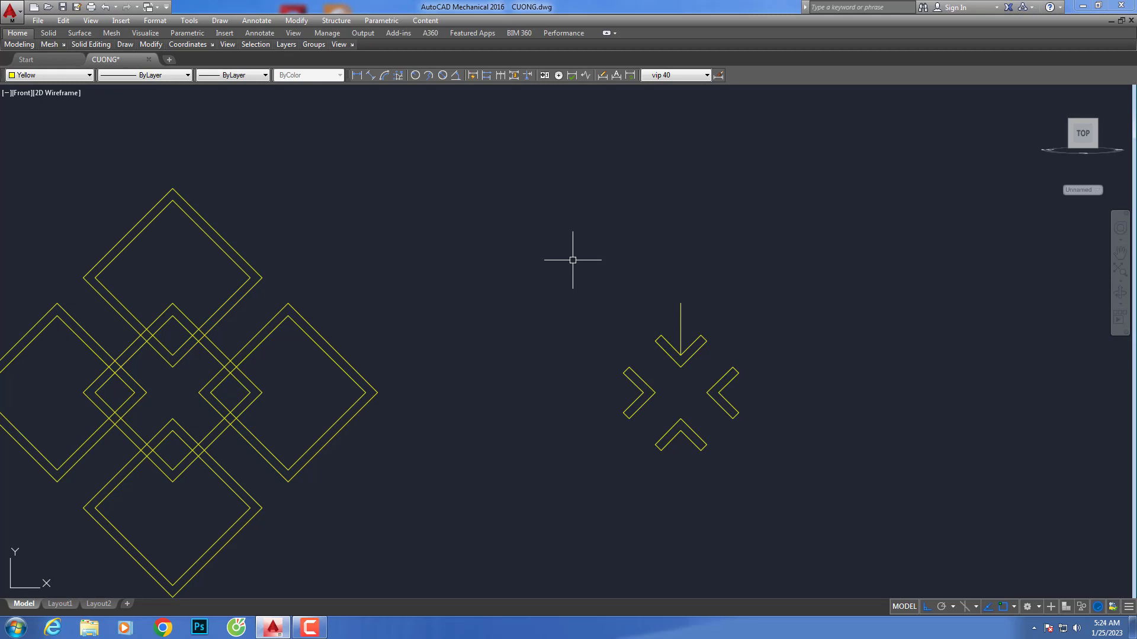
middle_drag(572, 260, 710, 284)
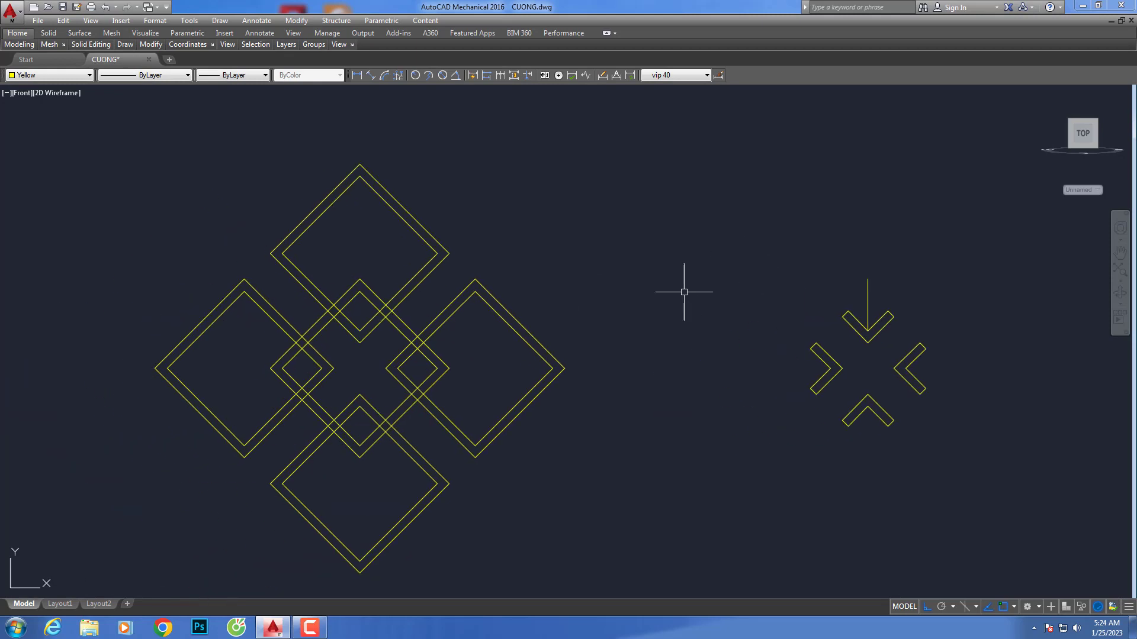
Copy the arrow and side chevrons into the original pattern's top diamond, based at the arrow tip
click(955, 385)
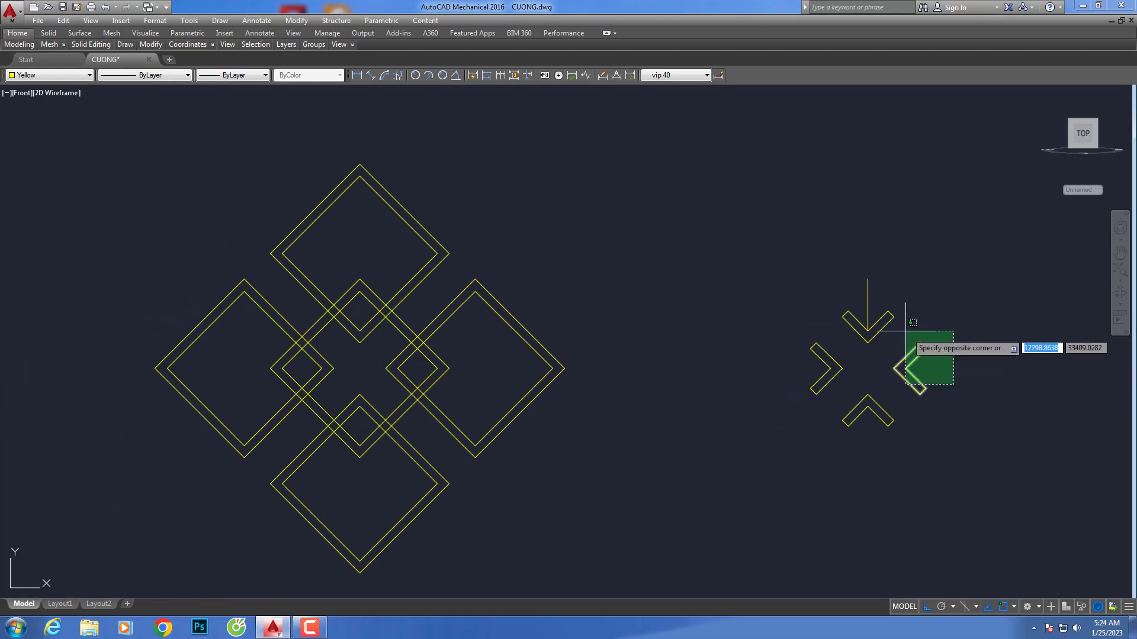
click(758, 264)
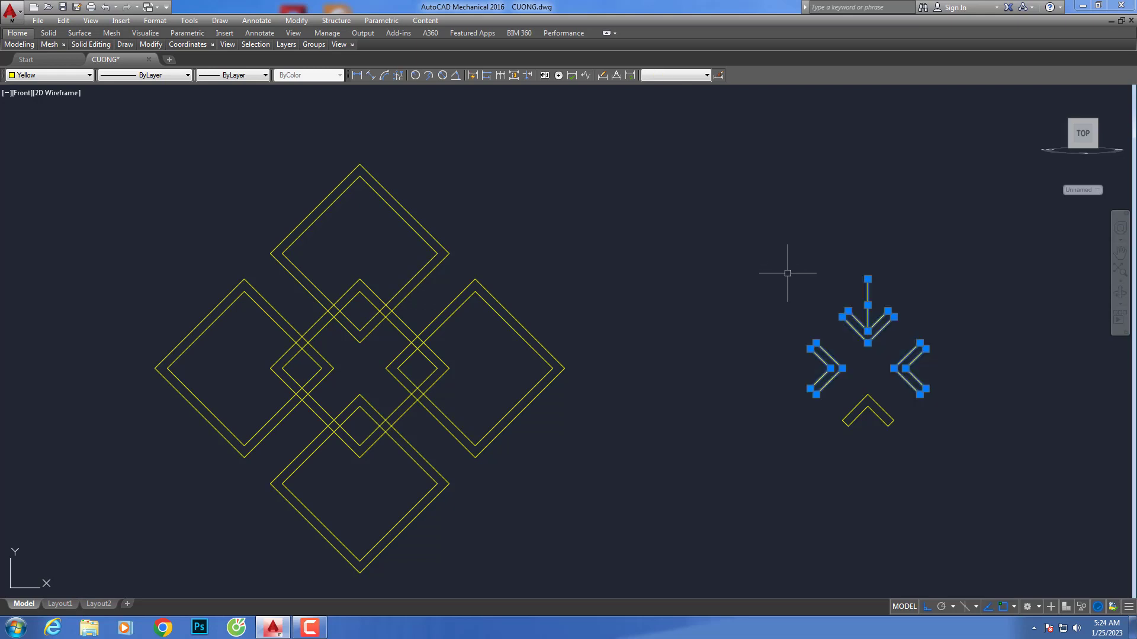
text(m)
key(Return)
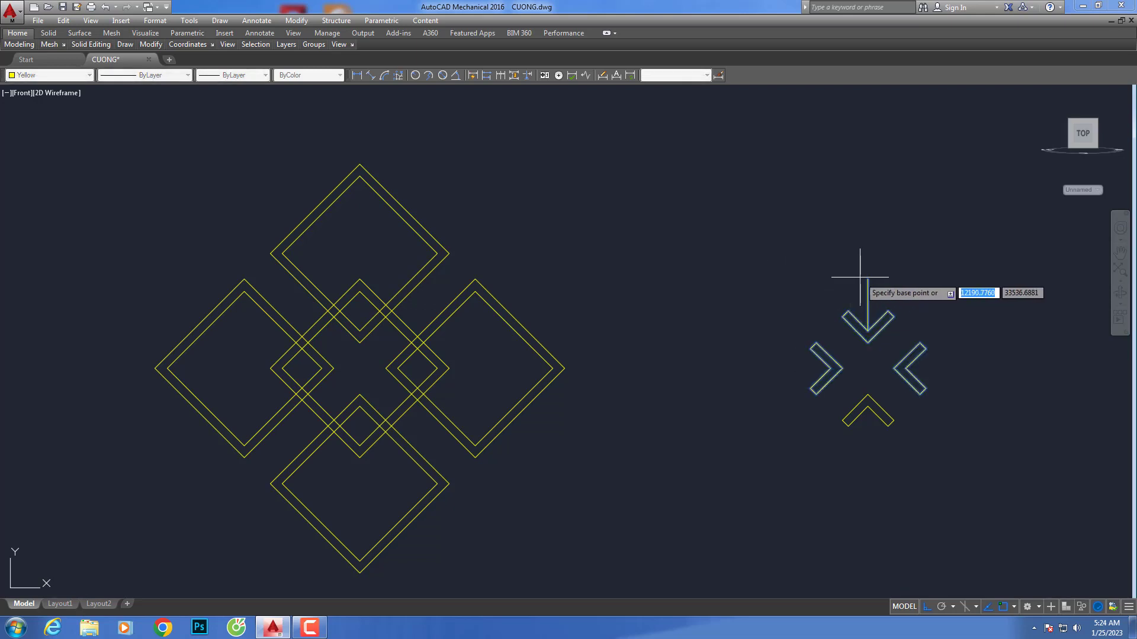
click(867, 278)
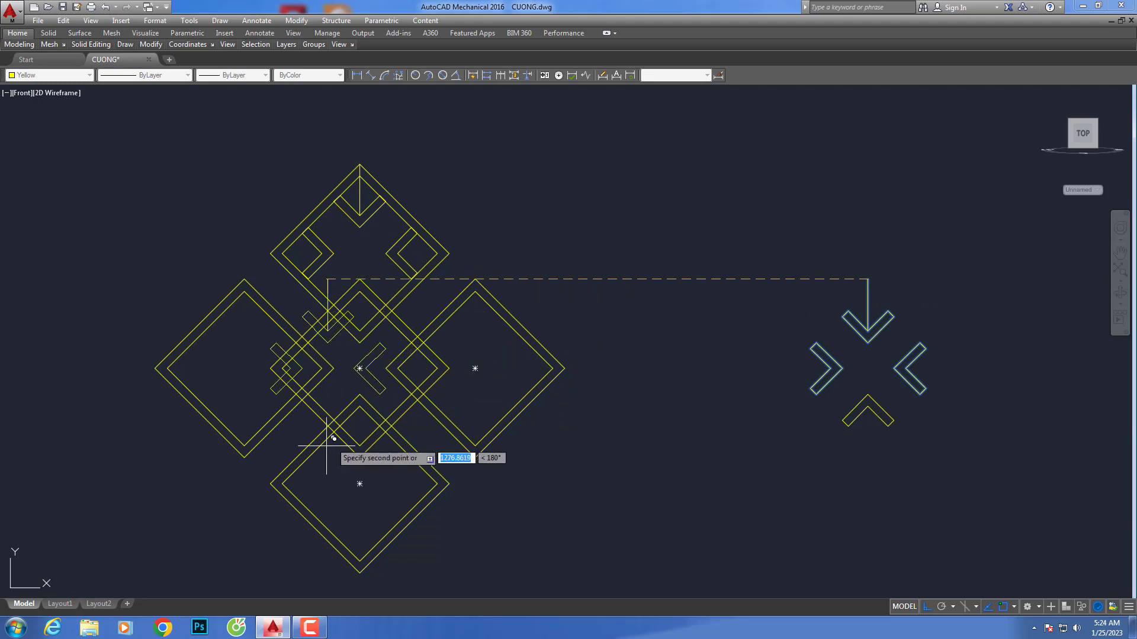
key(Escape)
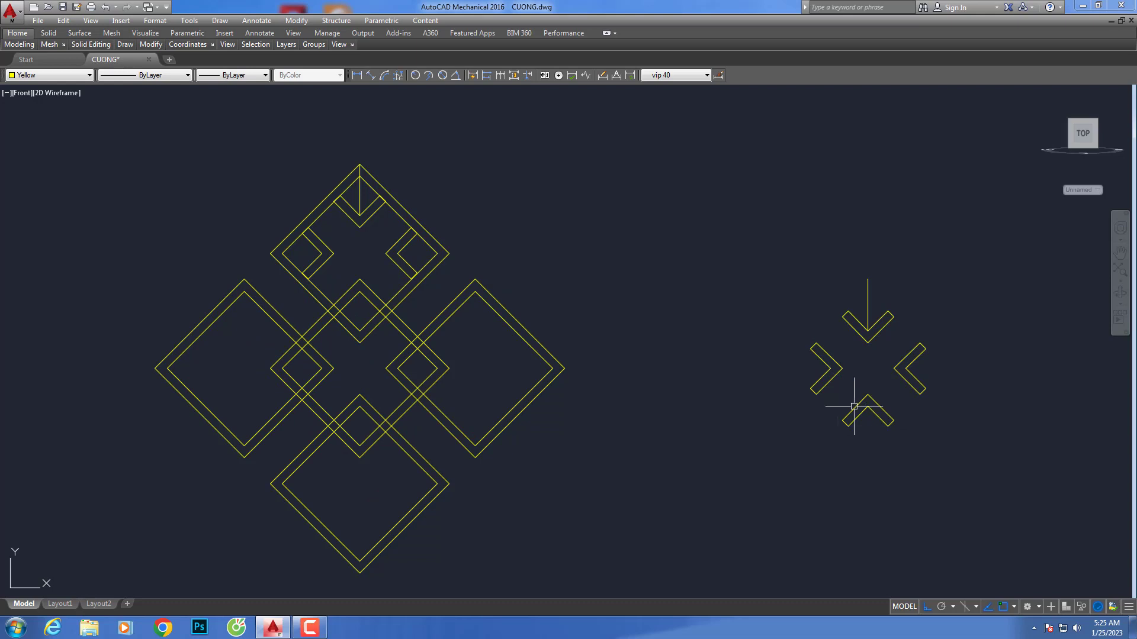
click(872, 437)
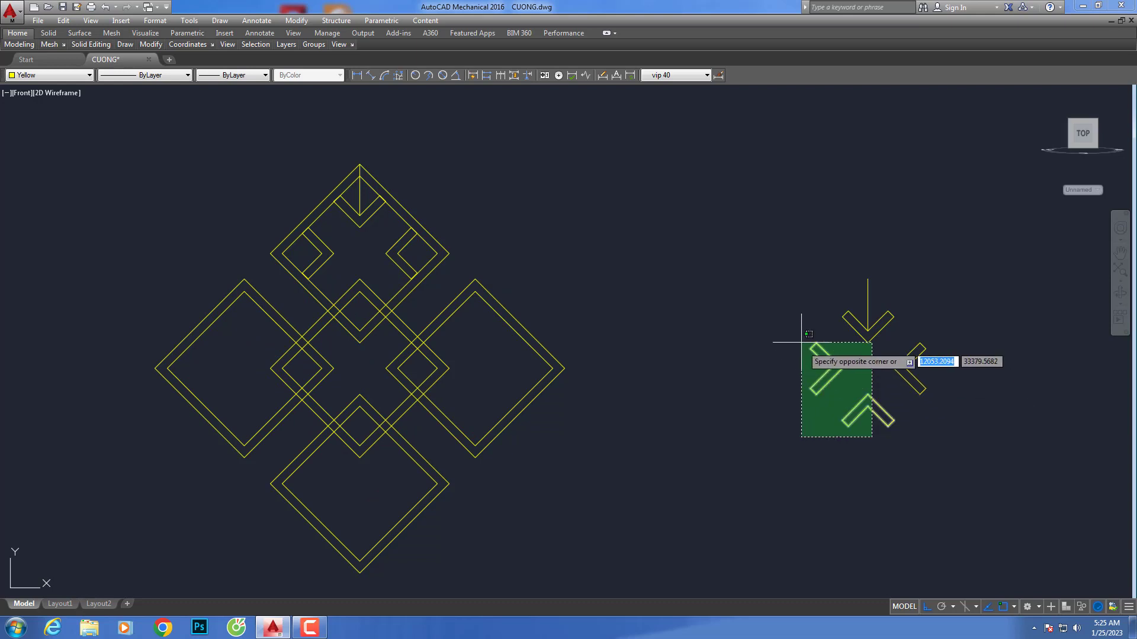
Copy the top diamond's arrow and chevrons into the left diamond with CO
click(788, 296)
text(c)
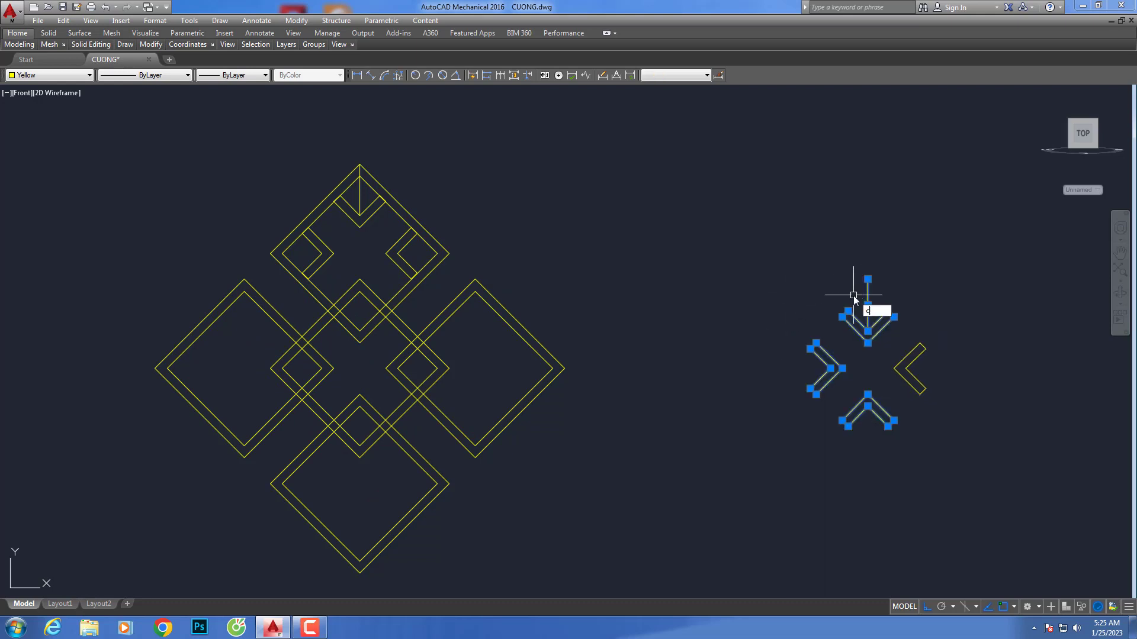
key(Escape)
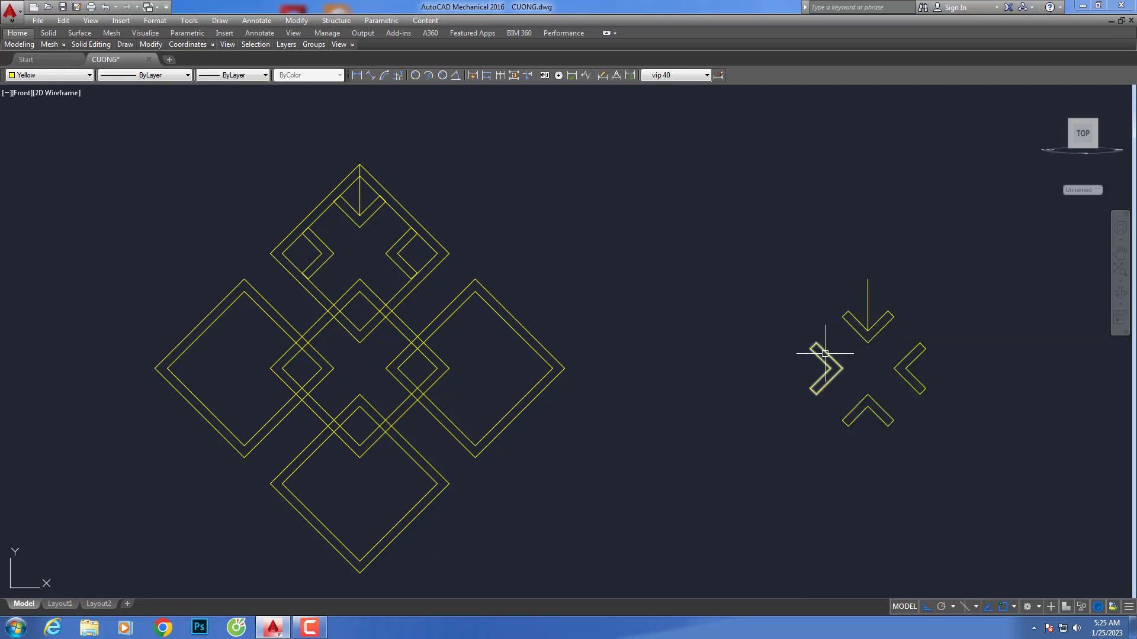
scroll(825, 353, up, 2)
scroll(834, 362, down, 2)
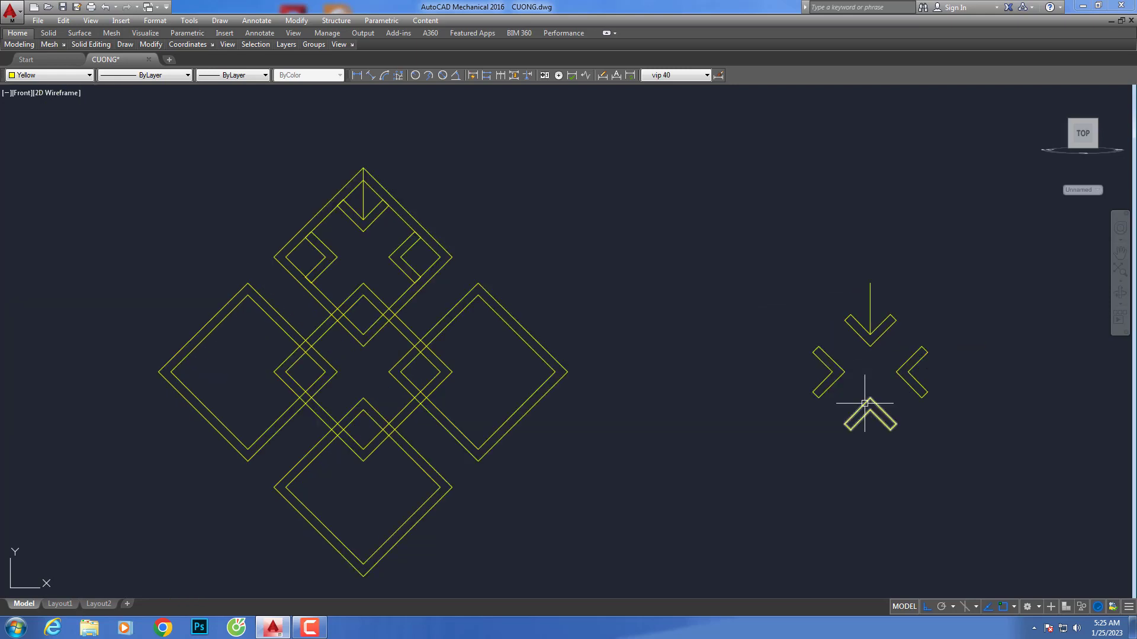
click(884, 458)
click(803, 322)
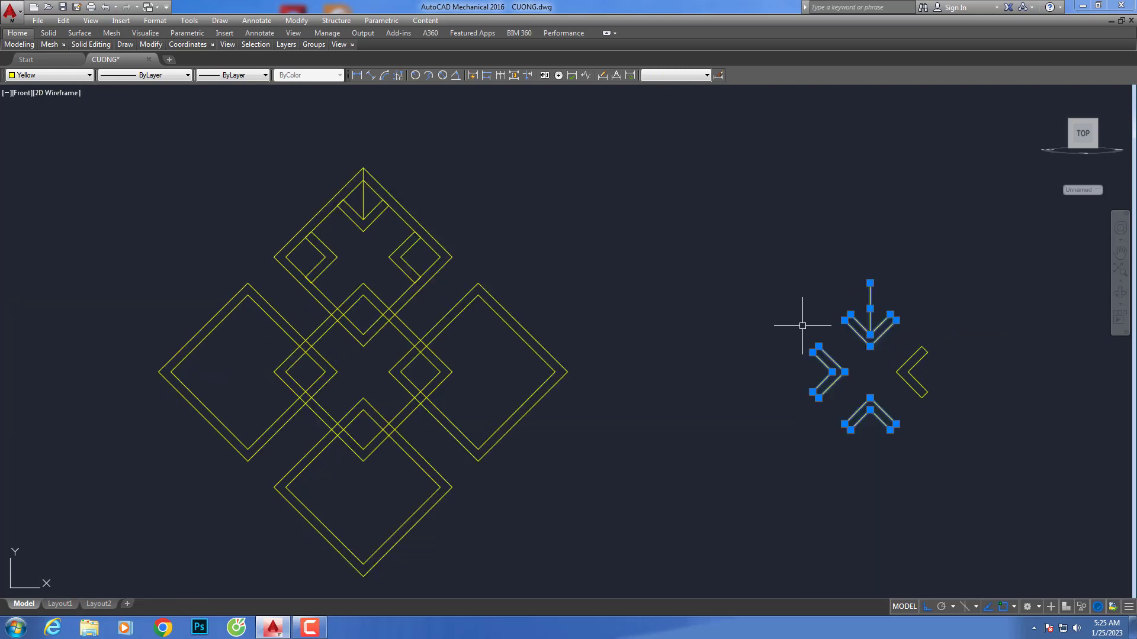
text(co)
key(Return)
click(870, 283)
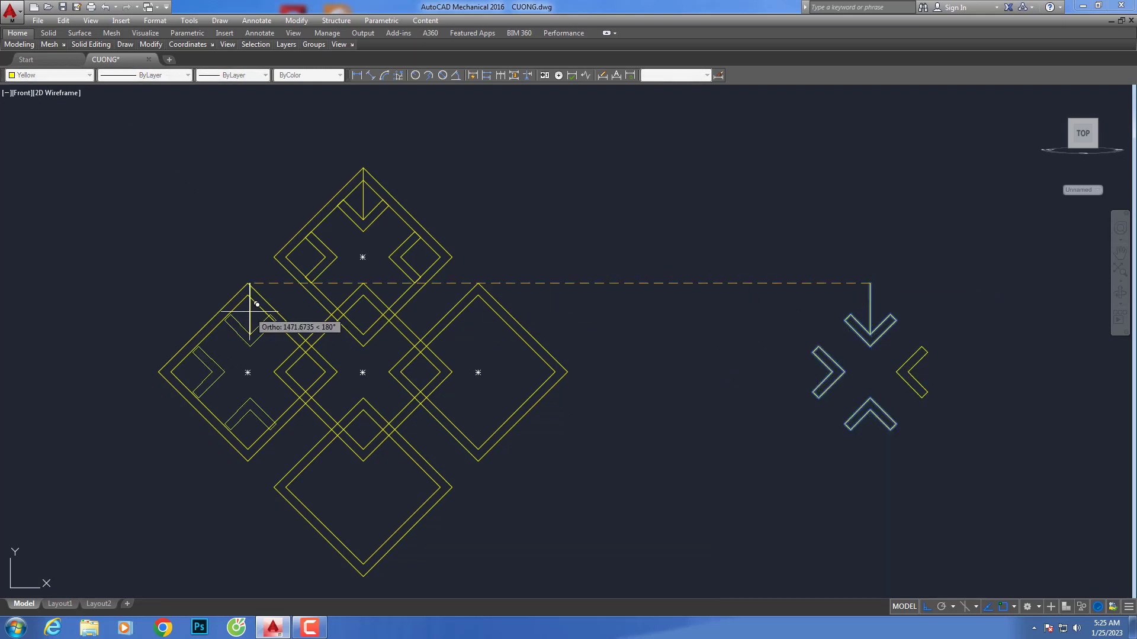
click(248, 284)
key(Return)
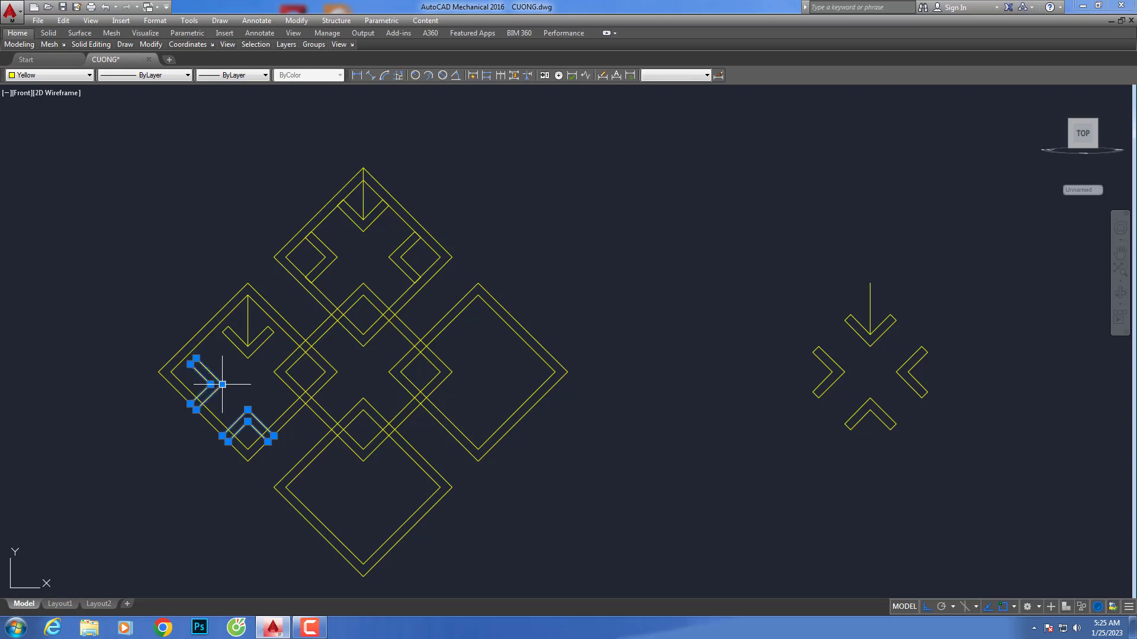
Move the copied chevrons higher within the left diamond
text(m)
key(Return)
click(248, 294)
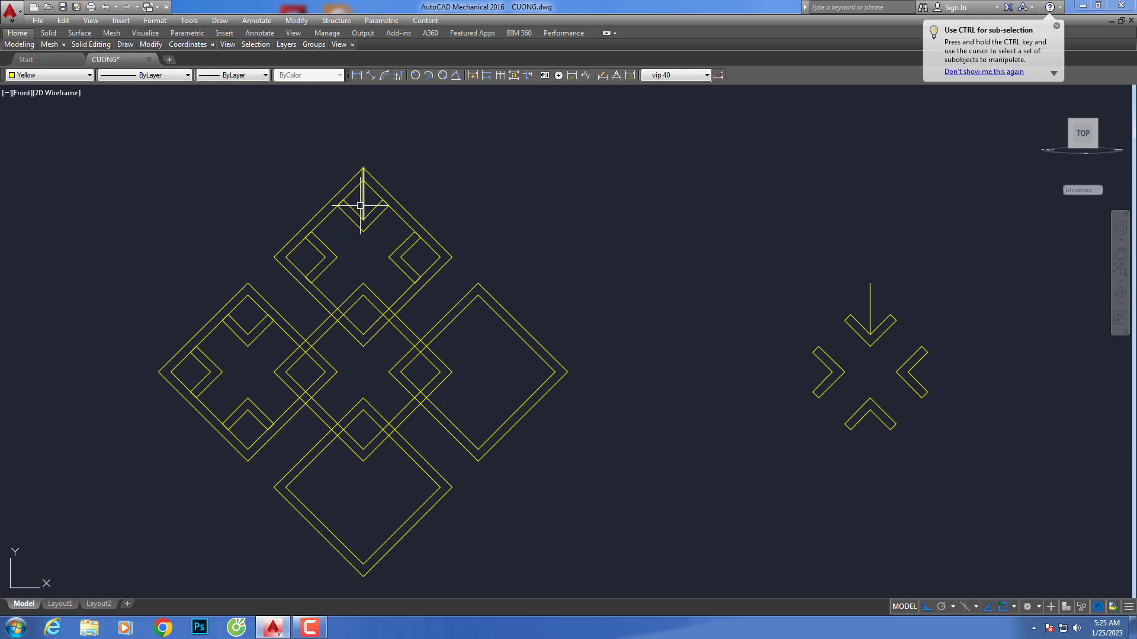
Delete the top diamond's vertical line and select its three chevrons
key(Delete)
click(406, 254)
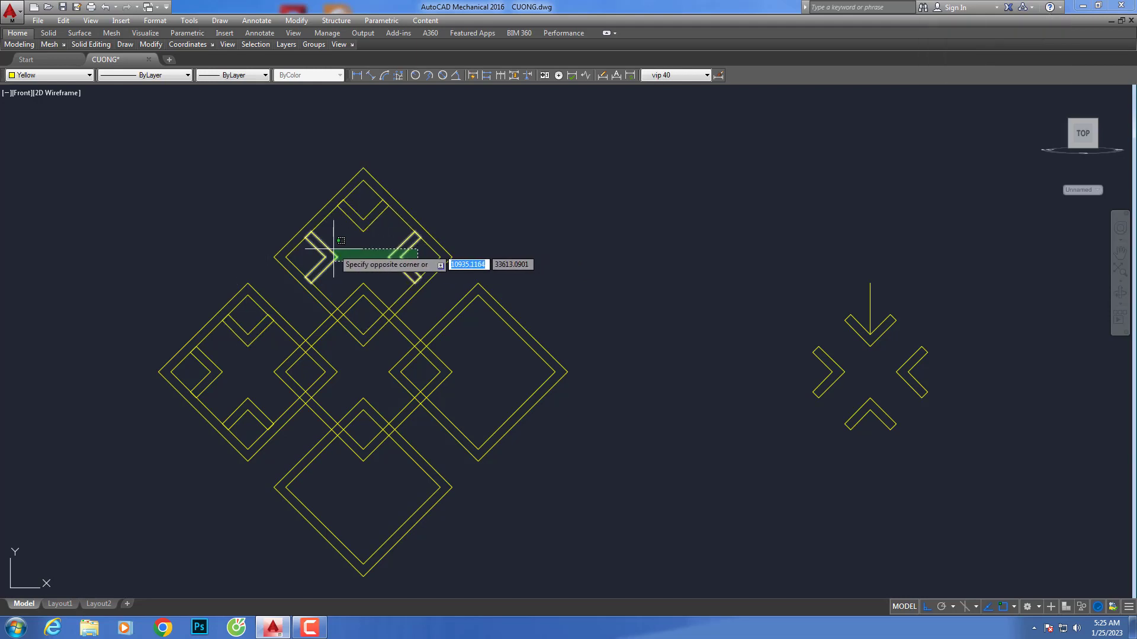
click(311, 261)
click(357, 224)
scroll(500, 221, down, 2)
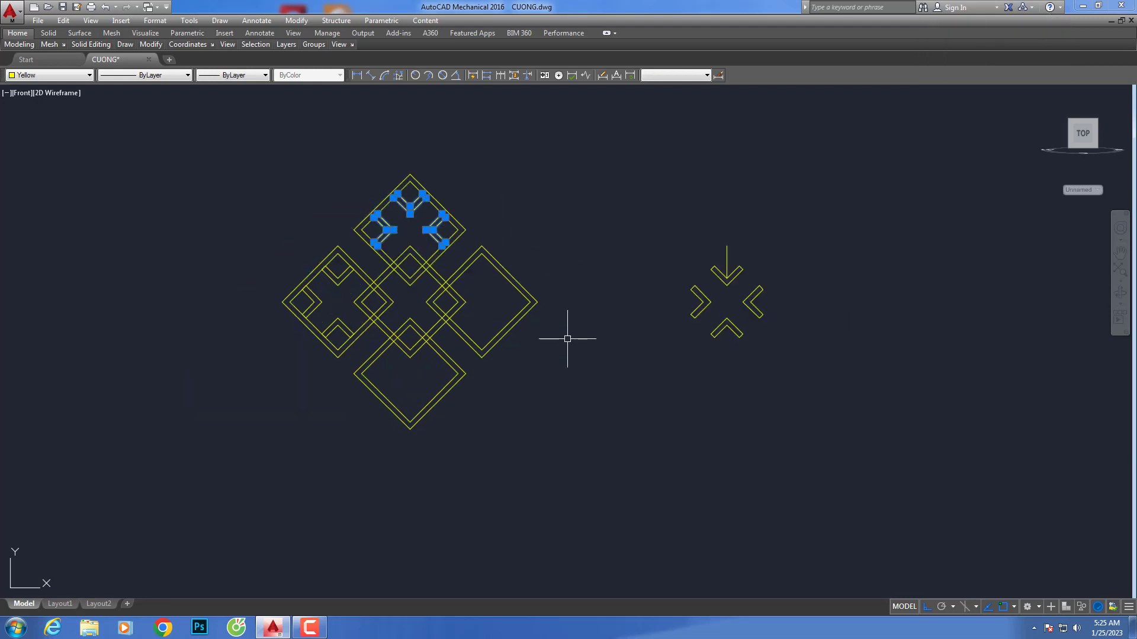
text(M)
Mirror the top diamond's chevrons into the bottom diamond, keeping the originals
key(Return)
click(537, 302)
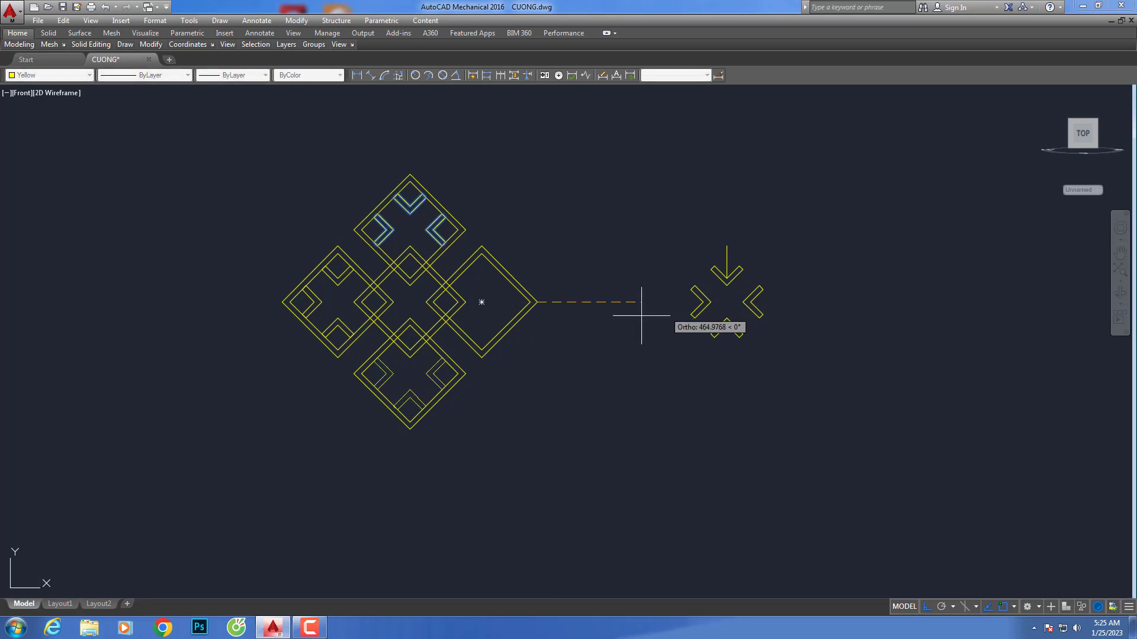
key(Return)
scroll(321, 303, up, 4)
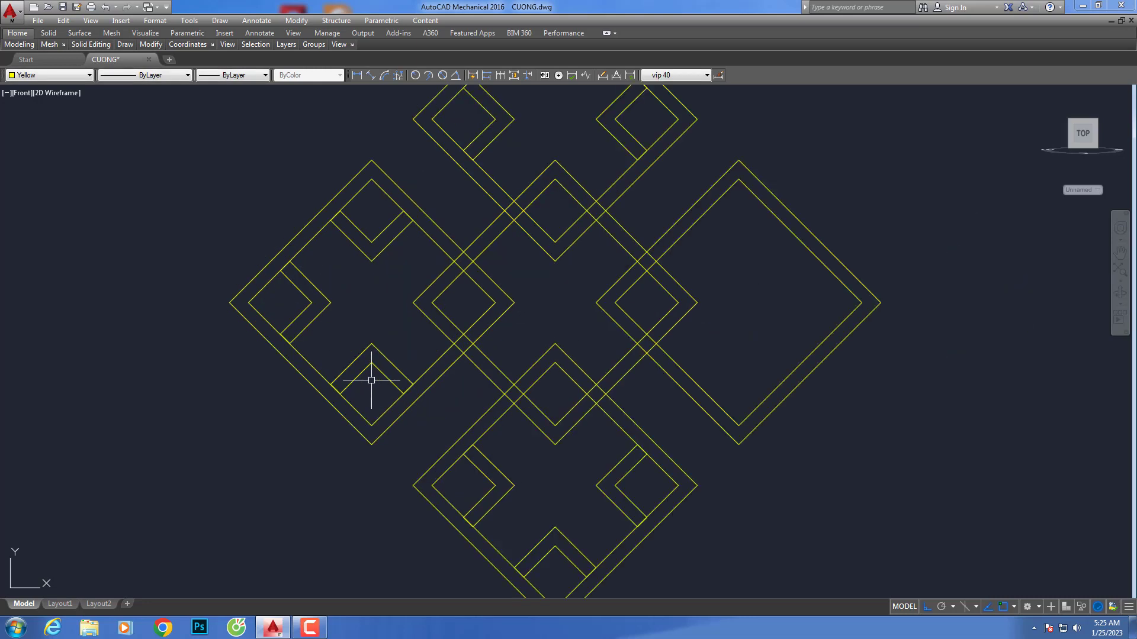
Mirror the left diamond's chevrons across a vertical line into the right diamond, keeping the originals
click(407, 394)
click(330, 267)
click(355, 248)
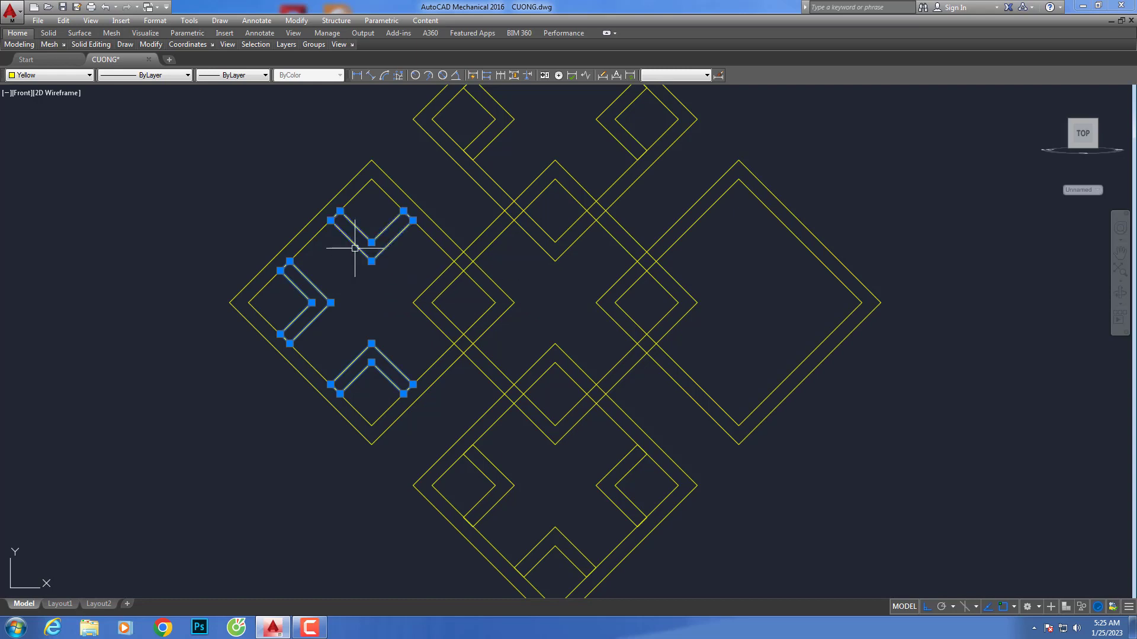
scroll(354, 248, down, 4)
text(mi)
key(Return)
click(455, 418)
click(454, 460)
key(Return)
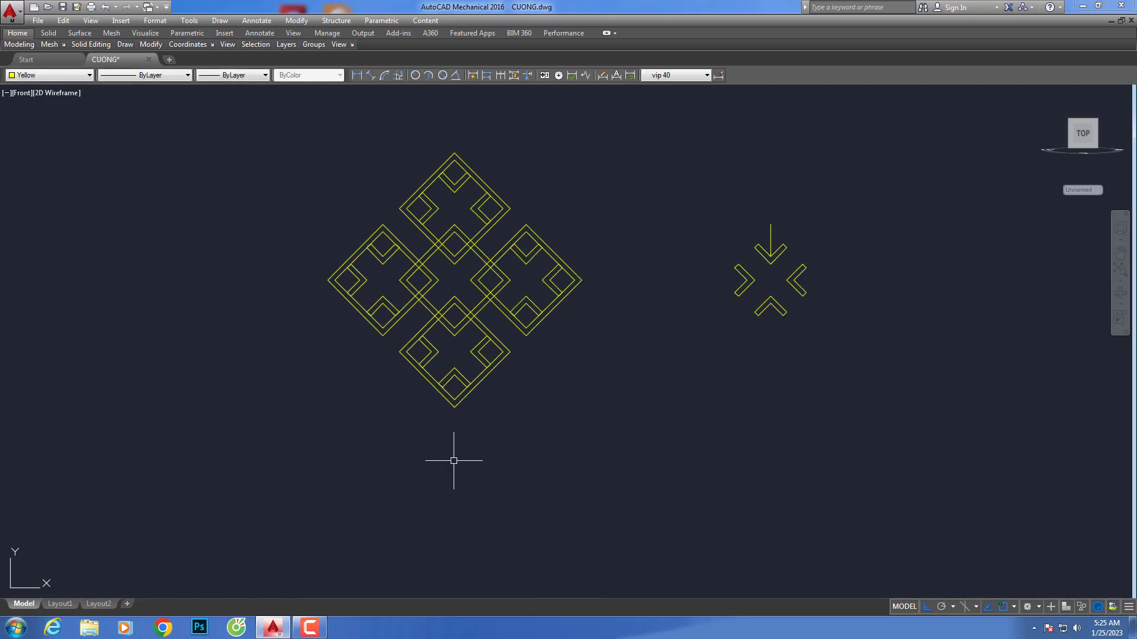
Delete the spare reference arrow group beside the pattern
click(929, 393)
click(705, 174)
key(Delete)
scroll(704, 248, down, 2)
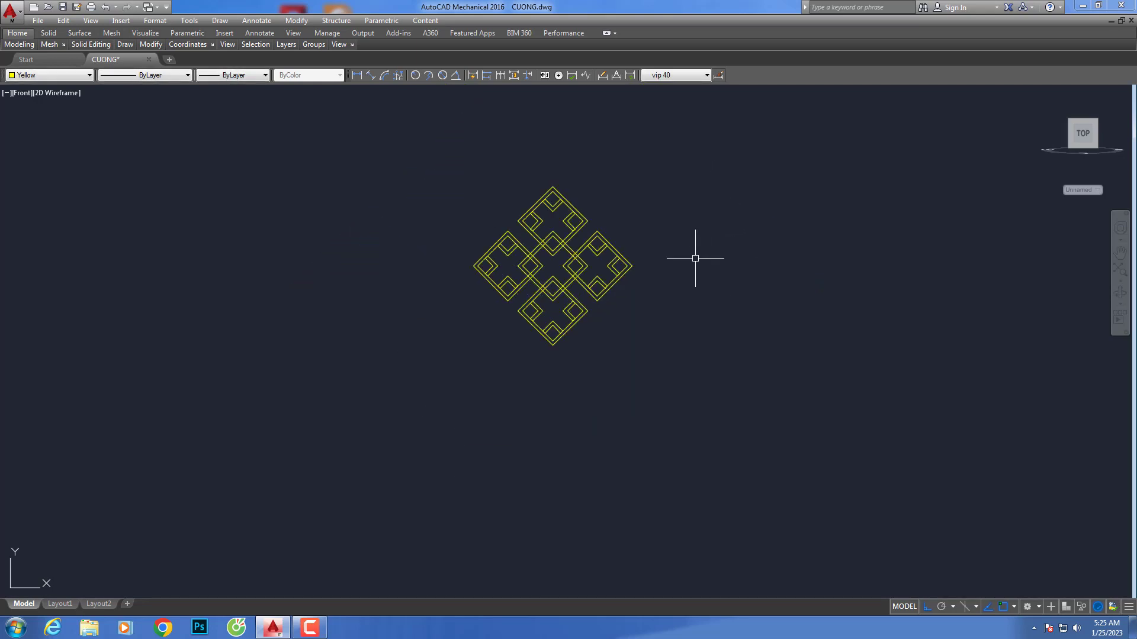
click(29, 95)
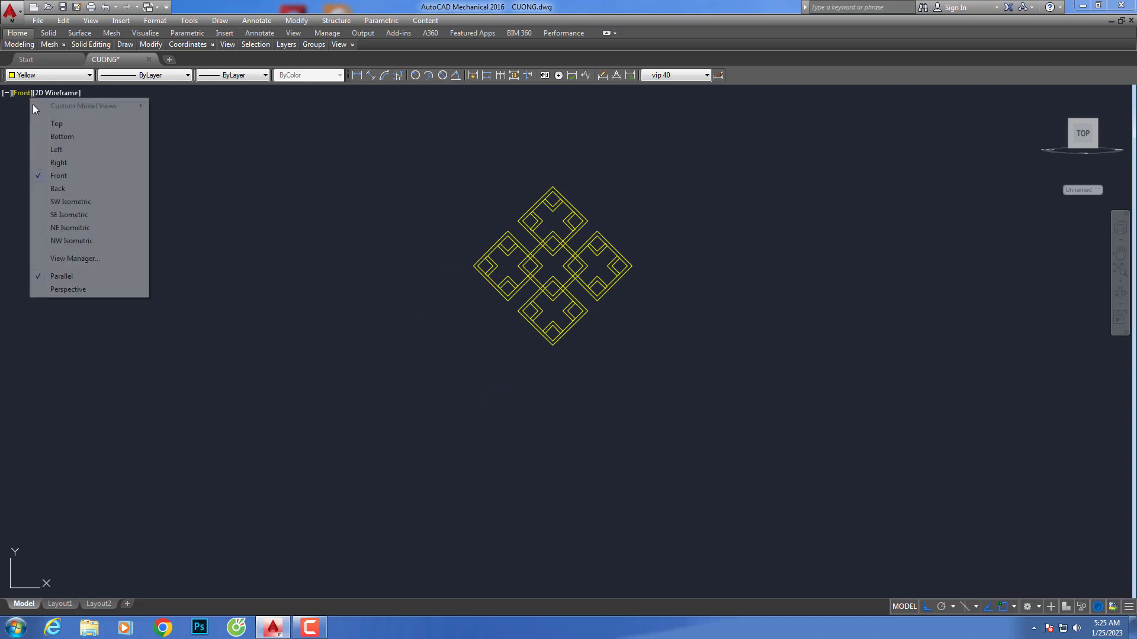
Switch to SW Isometric and extrude all the yellow outlines to a height of 40
click(59, 203)
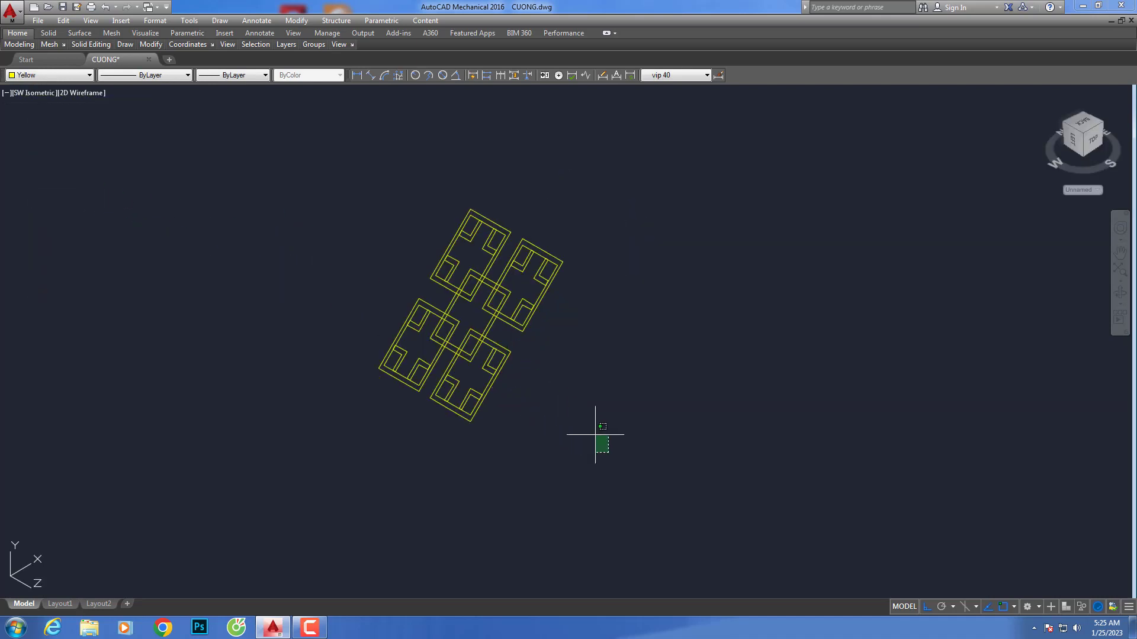
click(315, 179)
text(E)
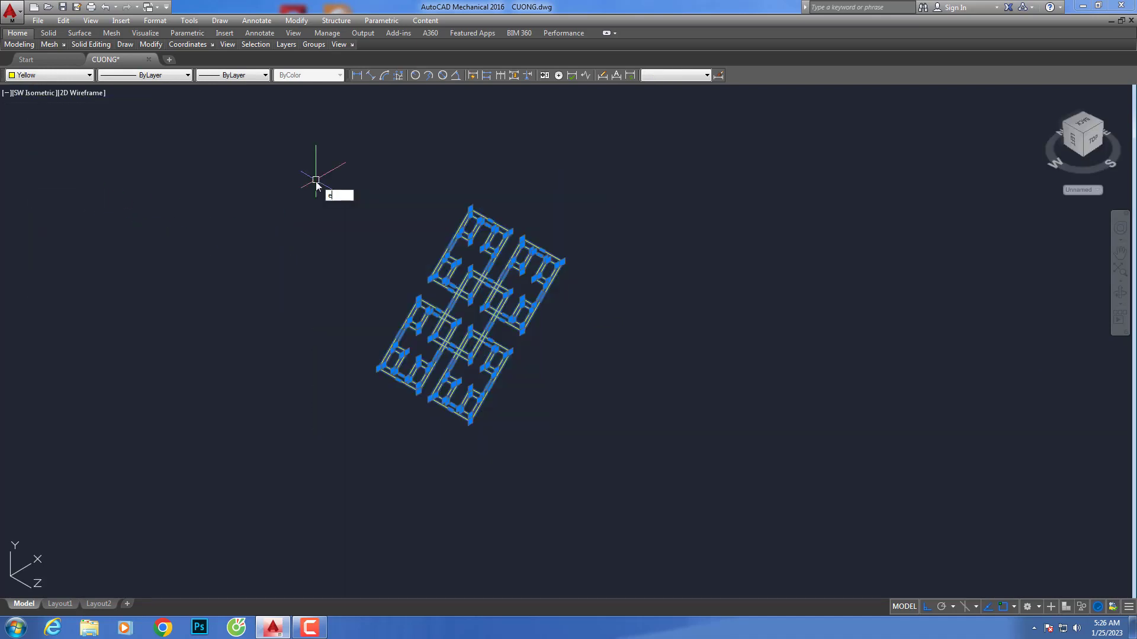
click(339, 218)
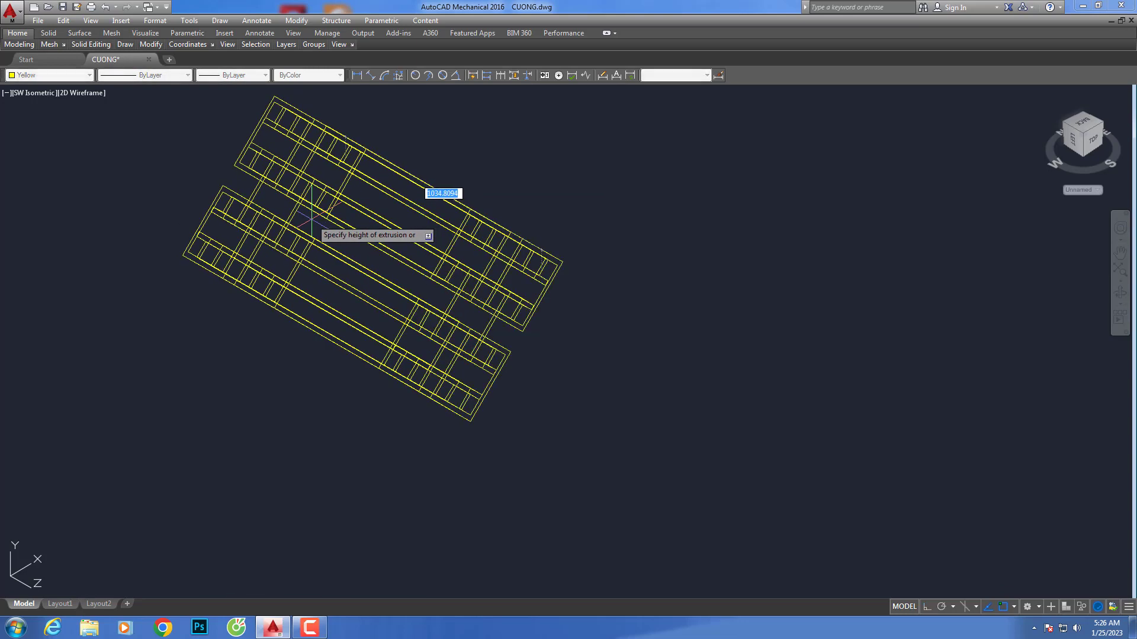
key(Return)
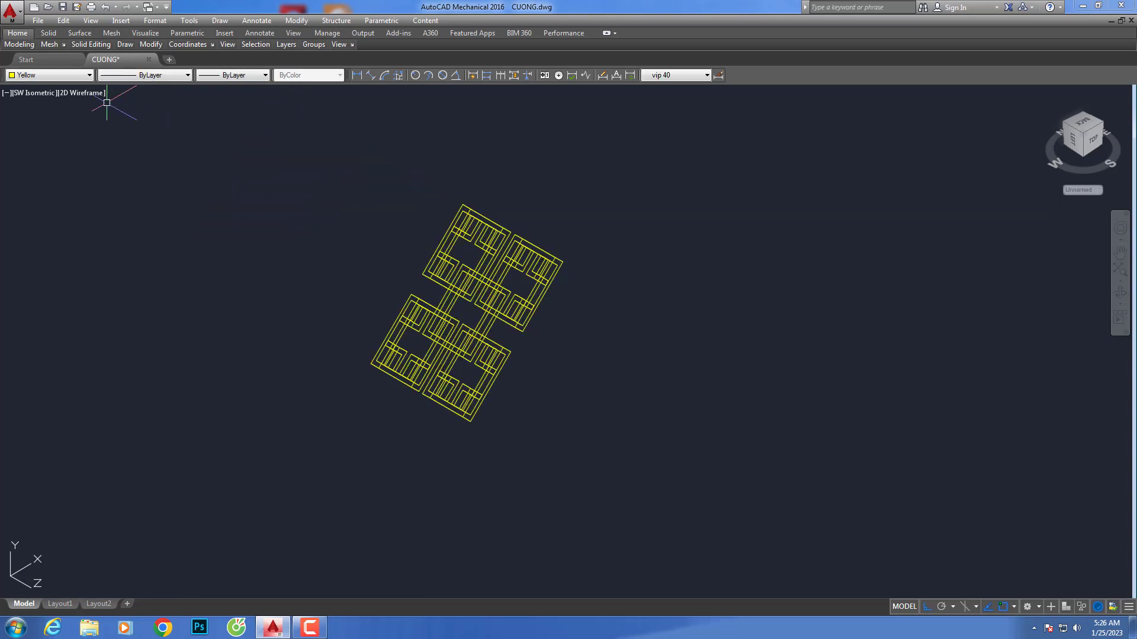
click(82, 93)
Shade the model in Conceptual style and orbit to a top-facing view
click(137, 139)
scroll(443, 260, up, 3)
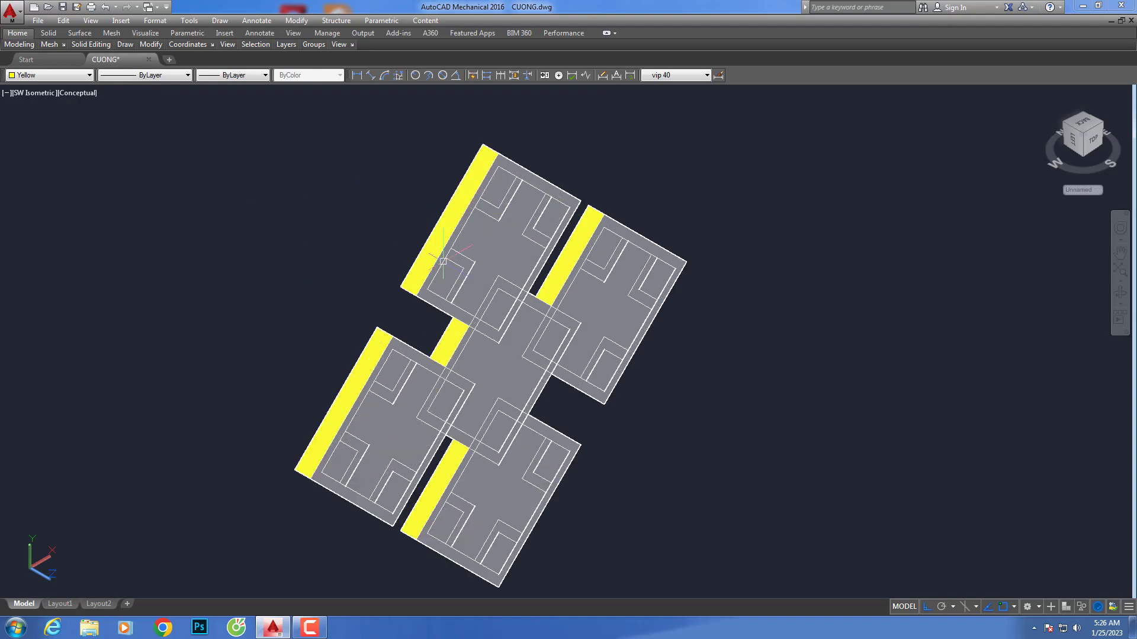
click(1120, 293)
mouse_move(1064, 338)
mouse_down()
mouse_move(548, 289)
mouse_move(868, 299)
mouse_move(853, 229)
mouse_move(705, 495)
mouse_move(651, 485)
mouse_move(691, 506)
mouse_up()
key(Escape)
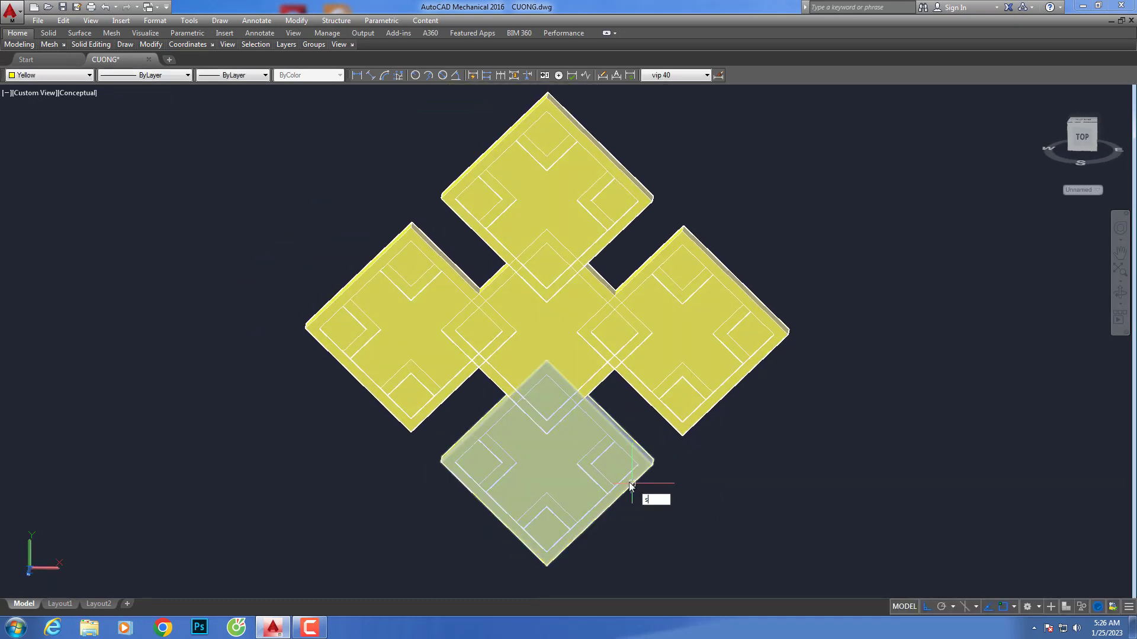
Subtract the inner cross solid from the bottom diamond
text(u)
key(Return)
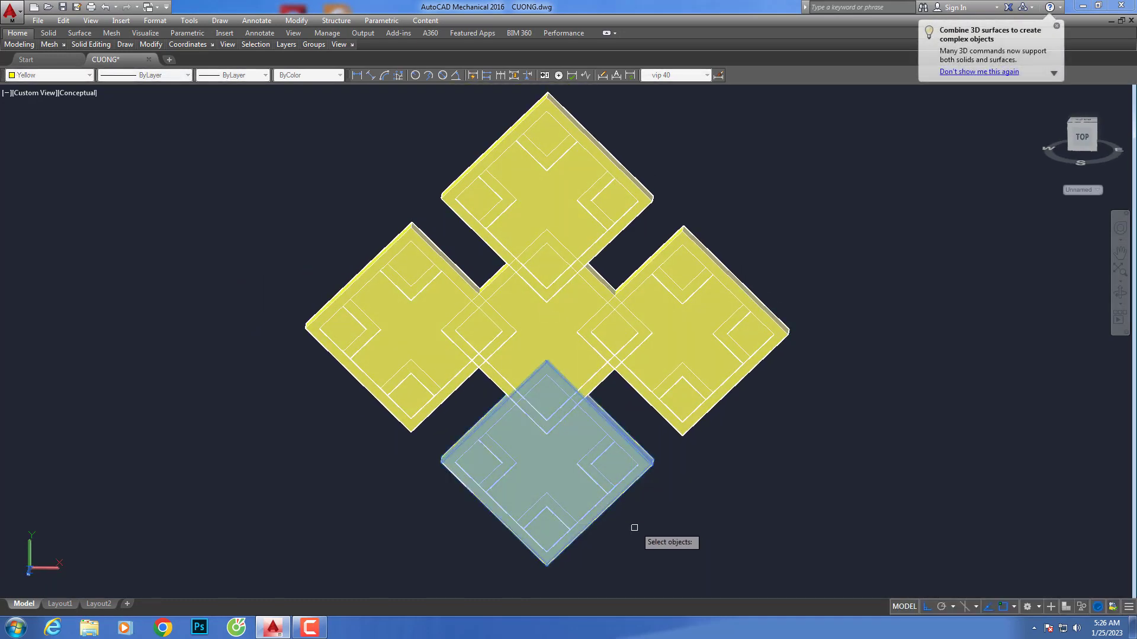
key(Return)
click(589, 503)
Finish the bottom diamond cutout and hollow out the right and top diamonds
key(Return)
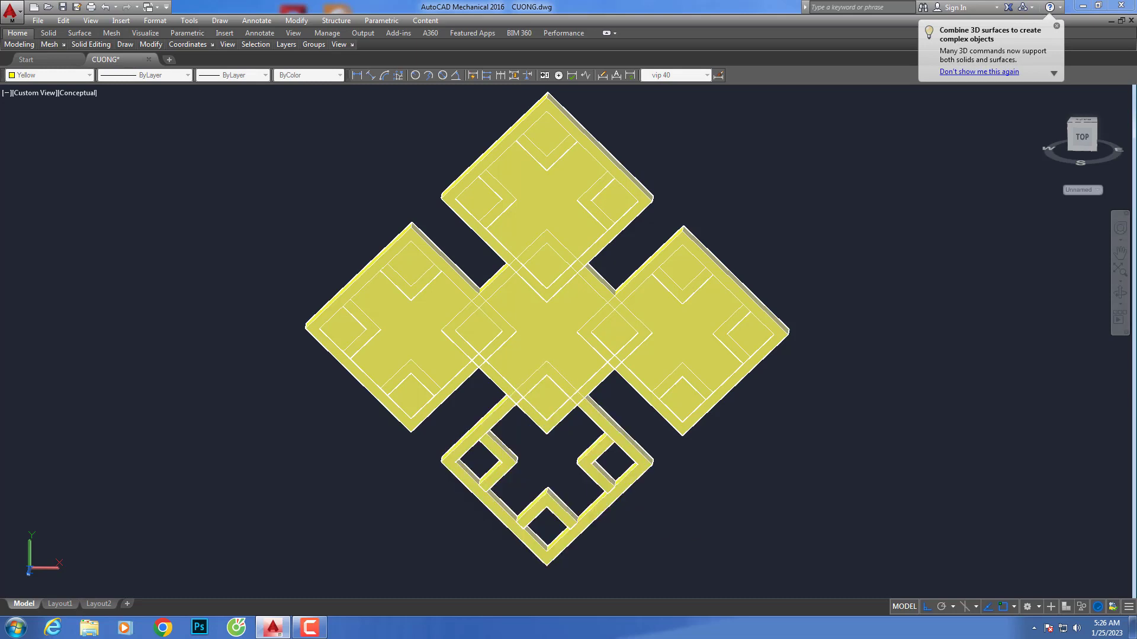
key(Return)
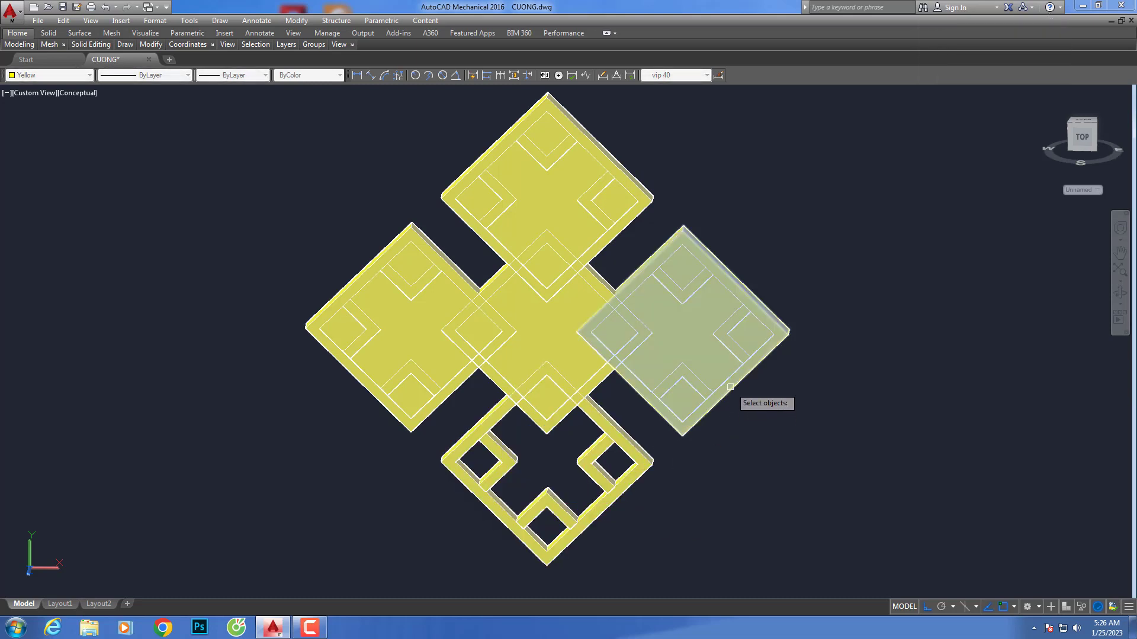
click(728, 370)
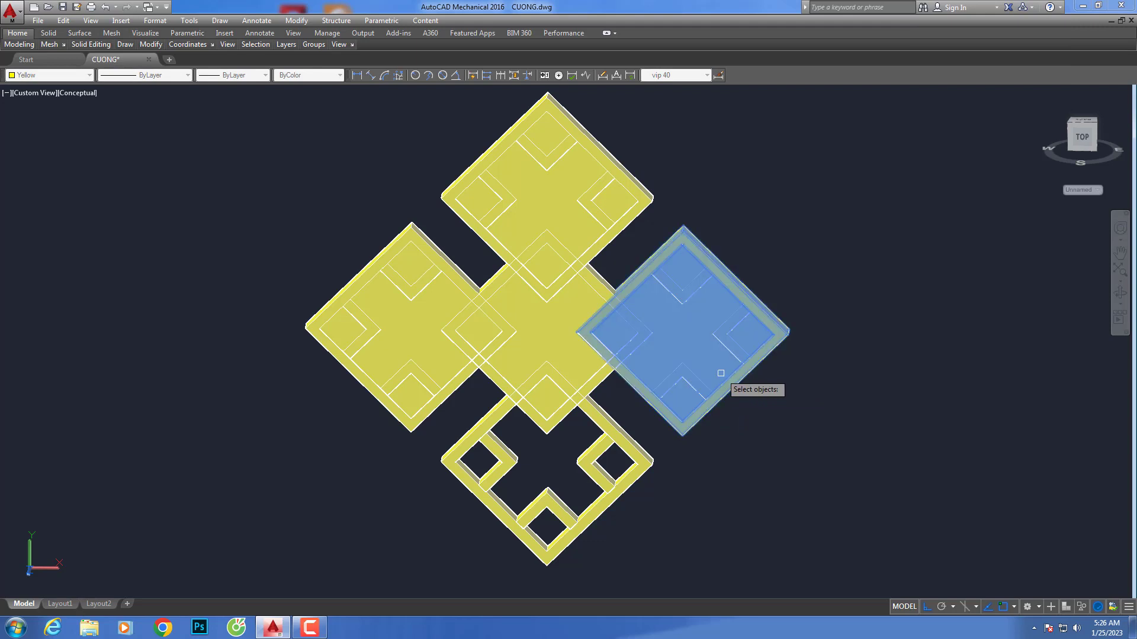
key(Return)
key(Return)
click(625, 217)
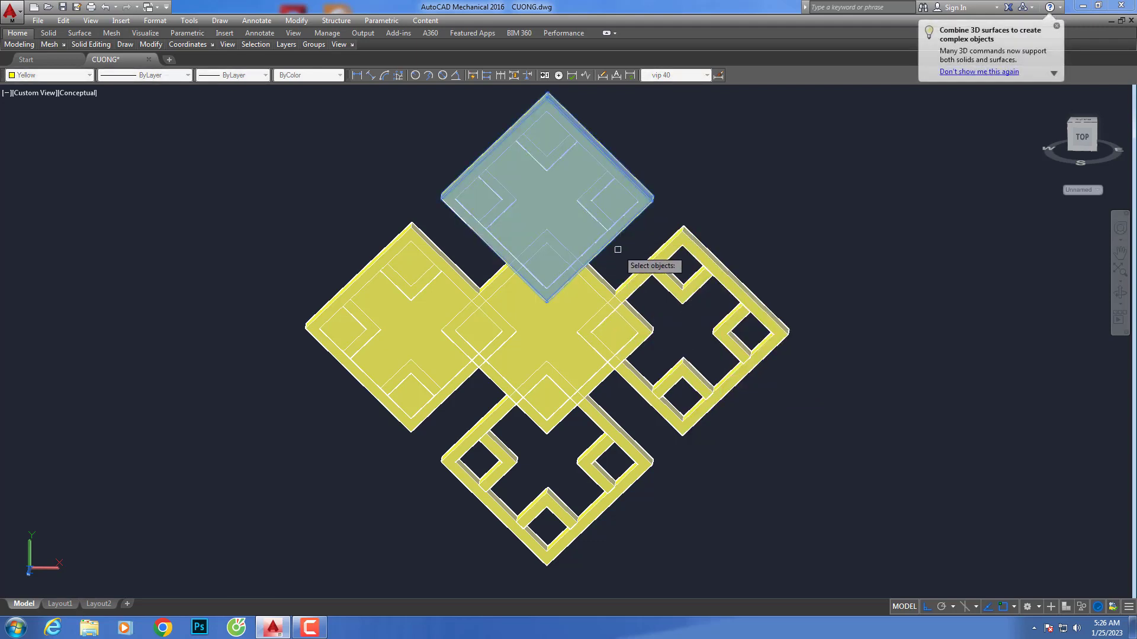
key(Return)
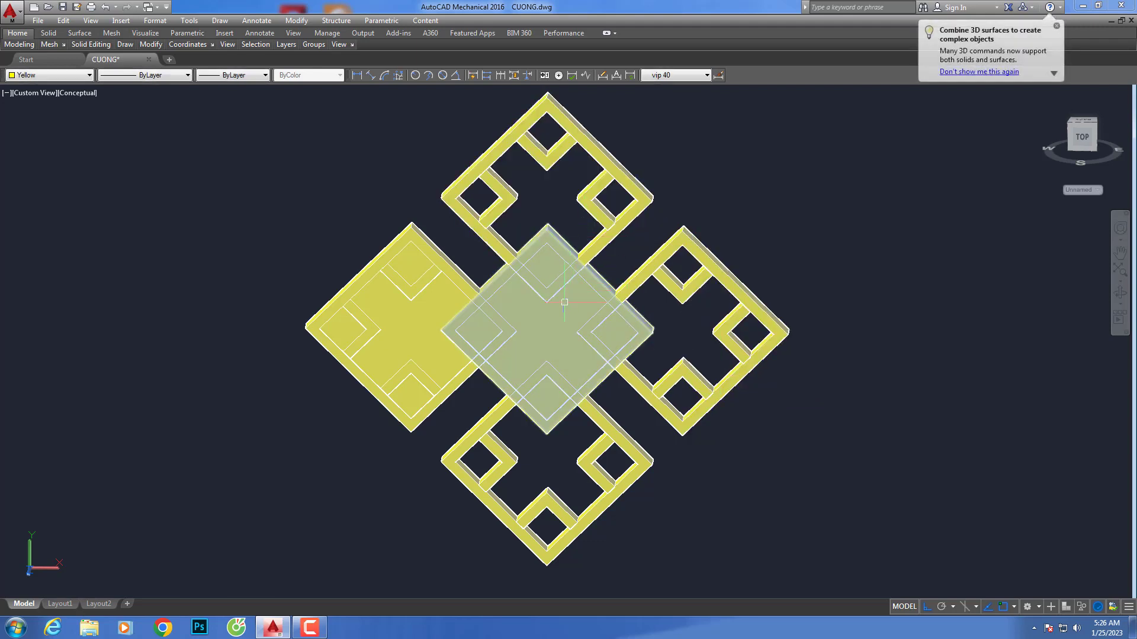
key(Return)
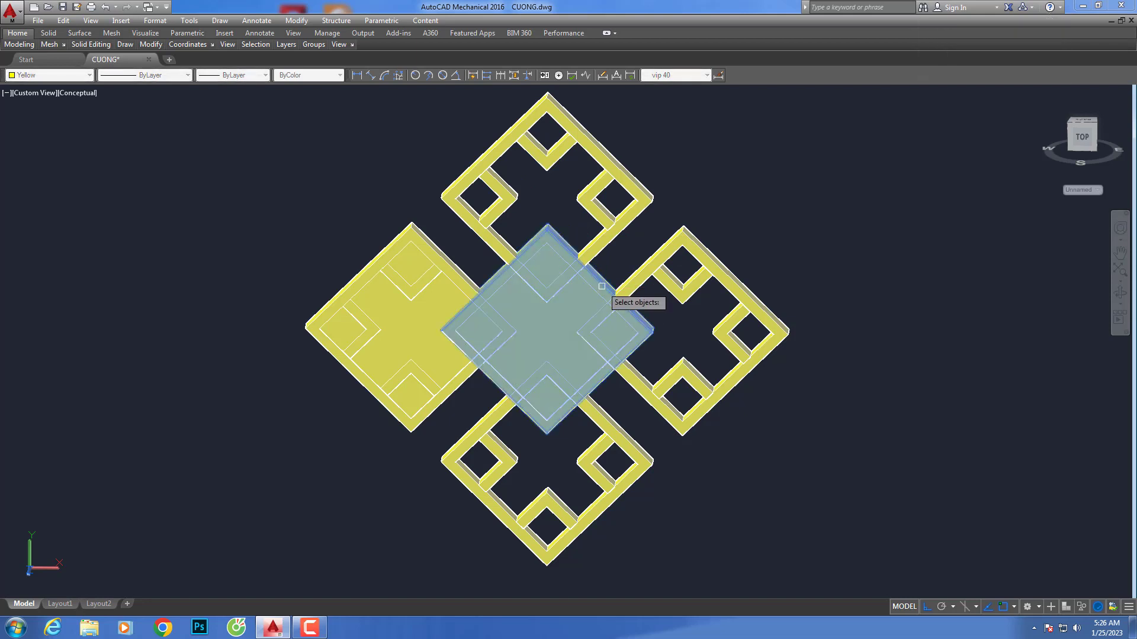
Subtract the cross cutouts from the centre and left diamonds
click(608, 274)
click(582, 292)
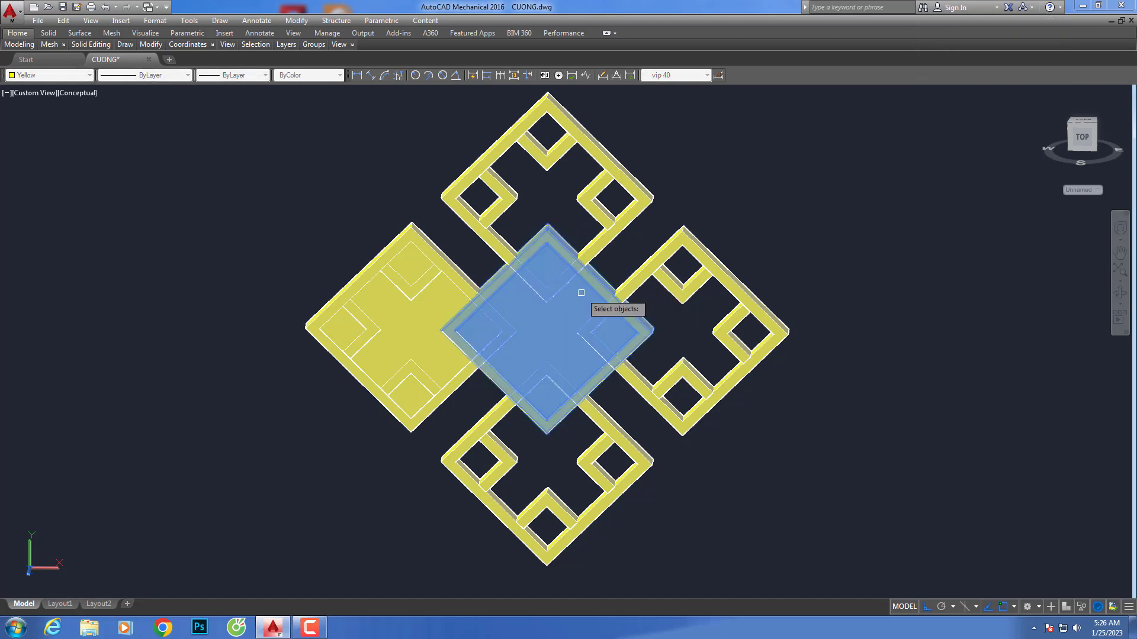
key(Return)
key(Return)
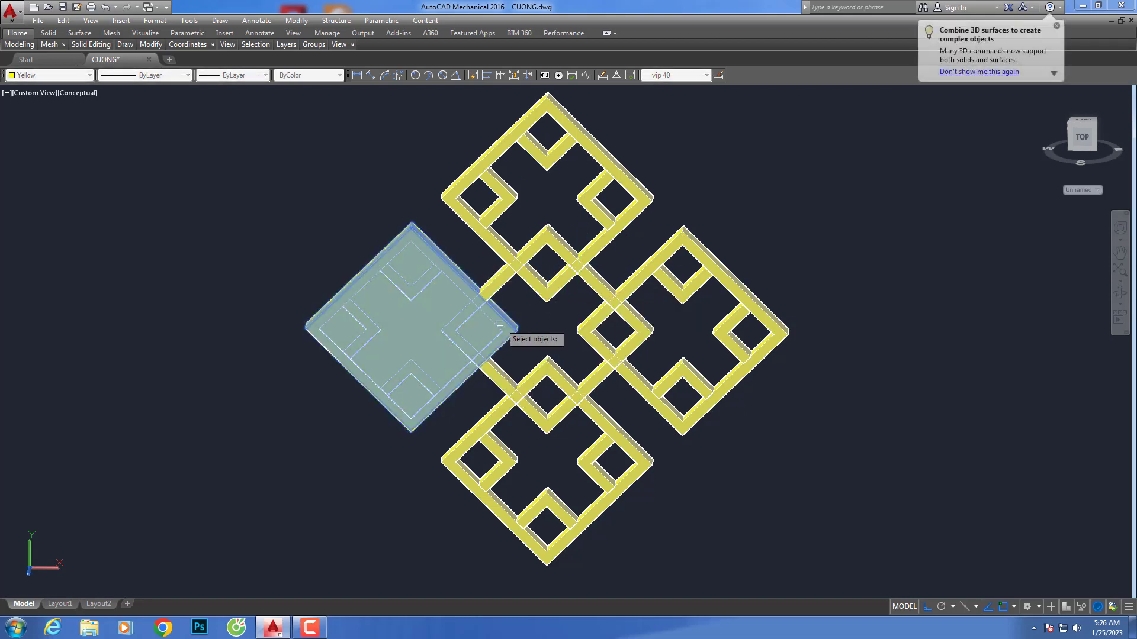
click(541, 337)
click(490, 327)
key(Return)
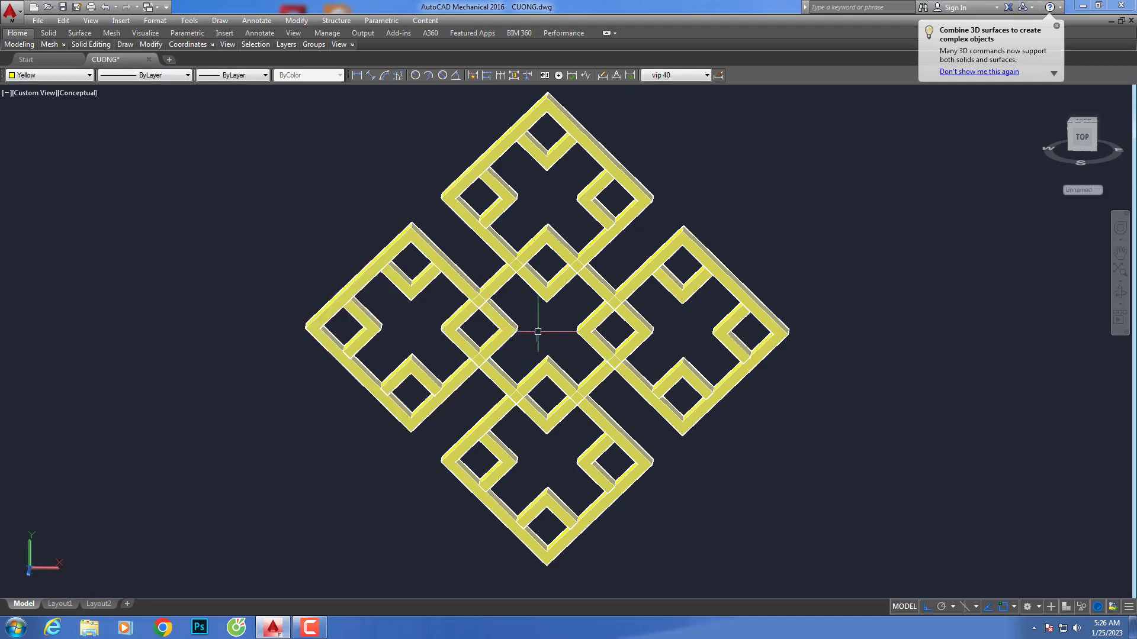
Orbit the finished knot briefly, then return to the SW Isometric view
click(1120, 298)
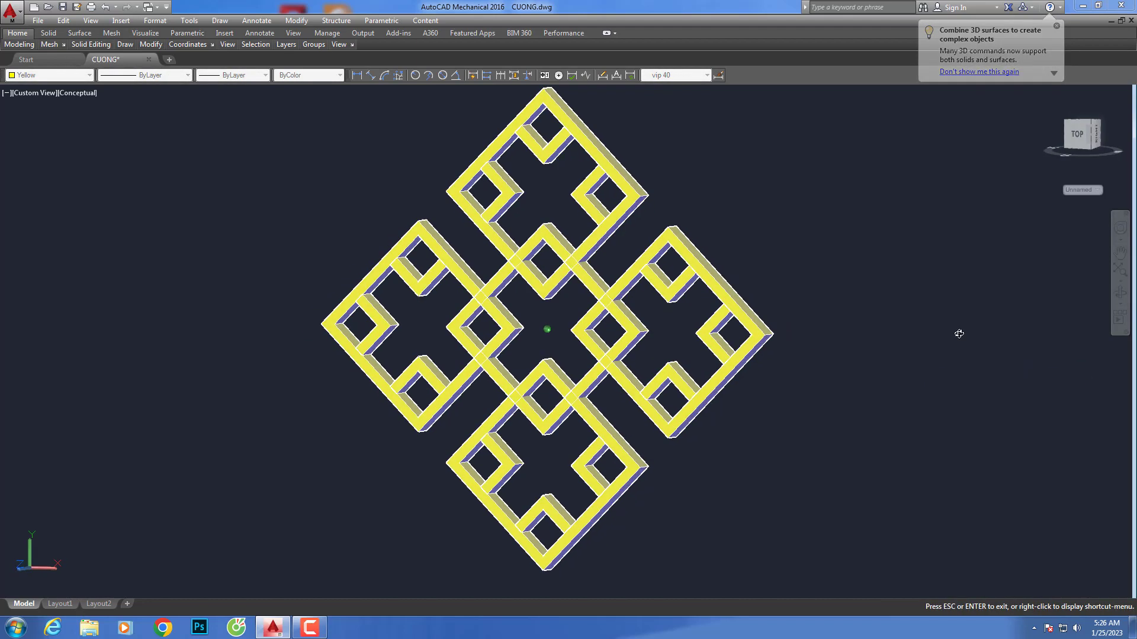
mouse_move(957, 330)
mouse_down()
mouse_move(789, 259)
mouse_move(615, 279)
mouse_move(965, 380)
mouse_up()
key(Escape)
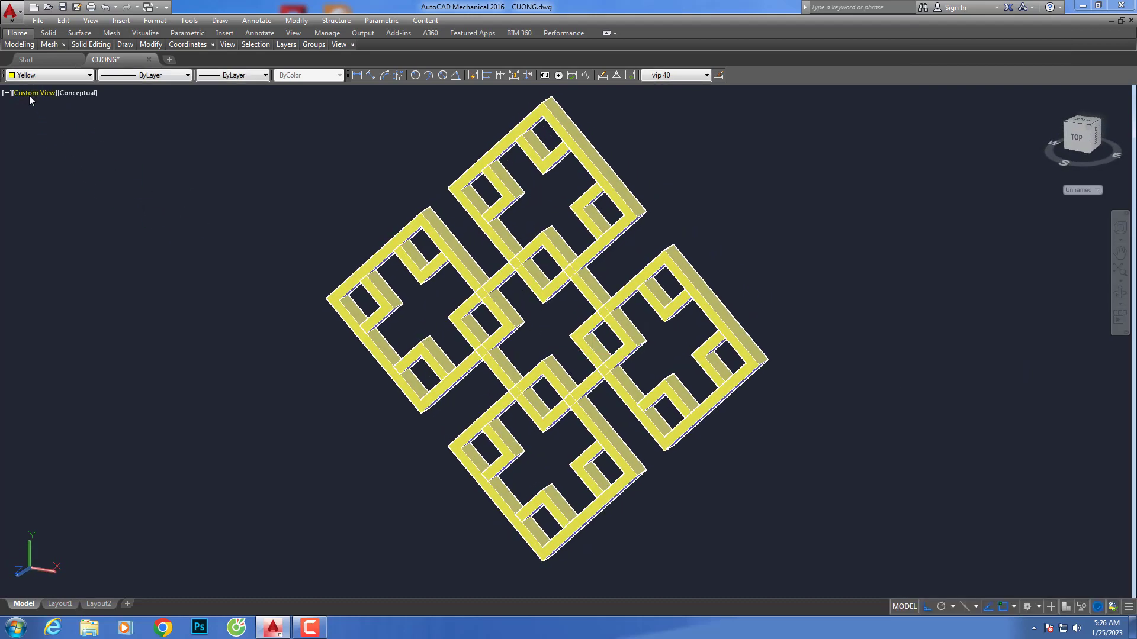
click(30, 94)
click(66, 202)
scroll(603, 302, down, 2)
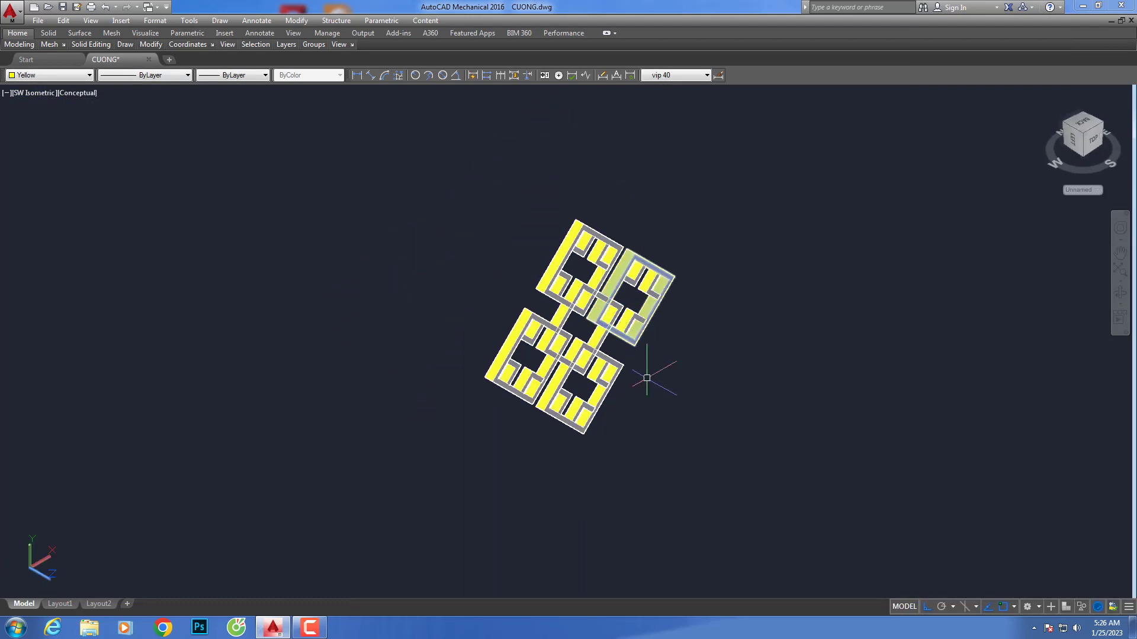
Union all five diamond frames into one solid with a crossing window
text(uni)
key(Return)
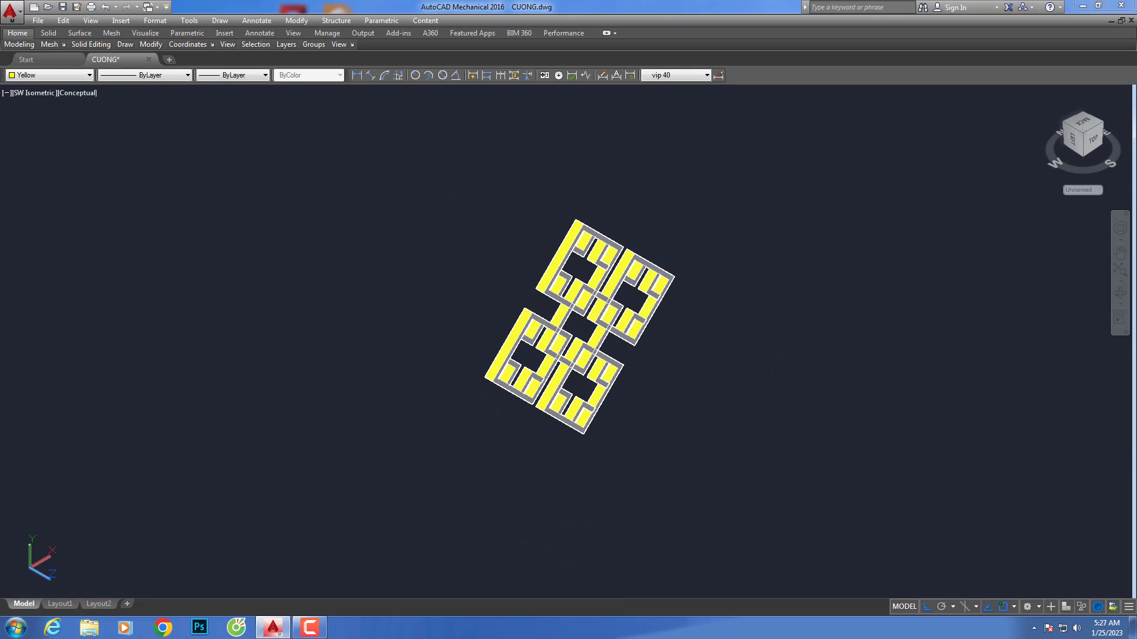
drag(743, 496, 469, 202)
key(Return)
scroll(594, 315, up, 1)
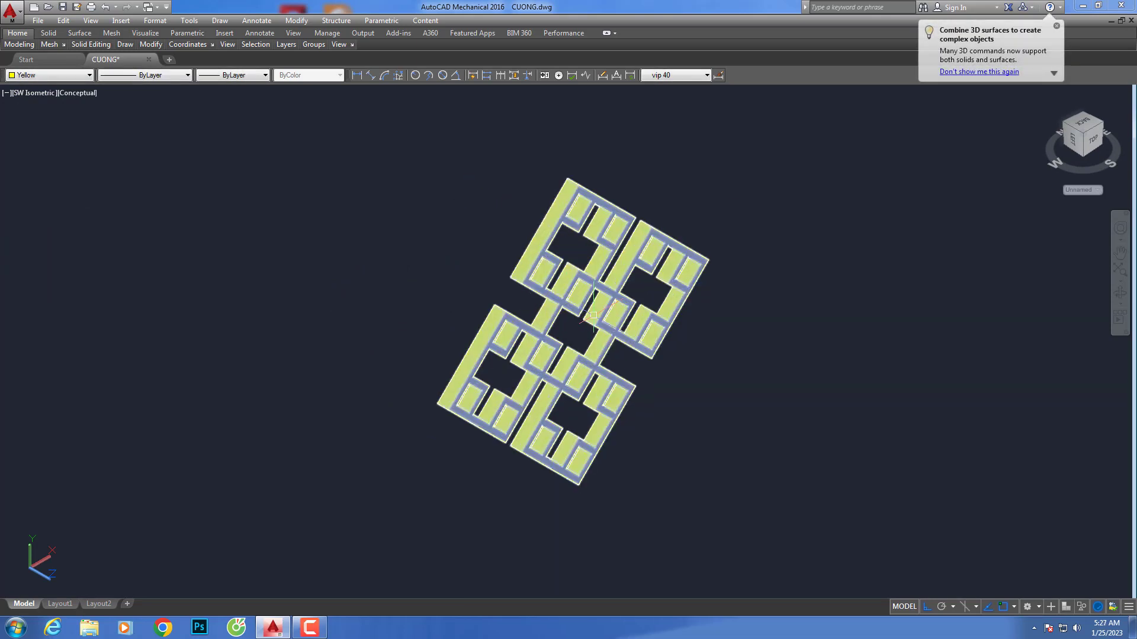
scroll(594, 315, up, 2)
Orbit the merged knot to a tilted custom 3D view
click(1119, 295)
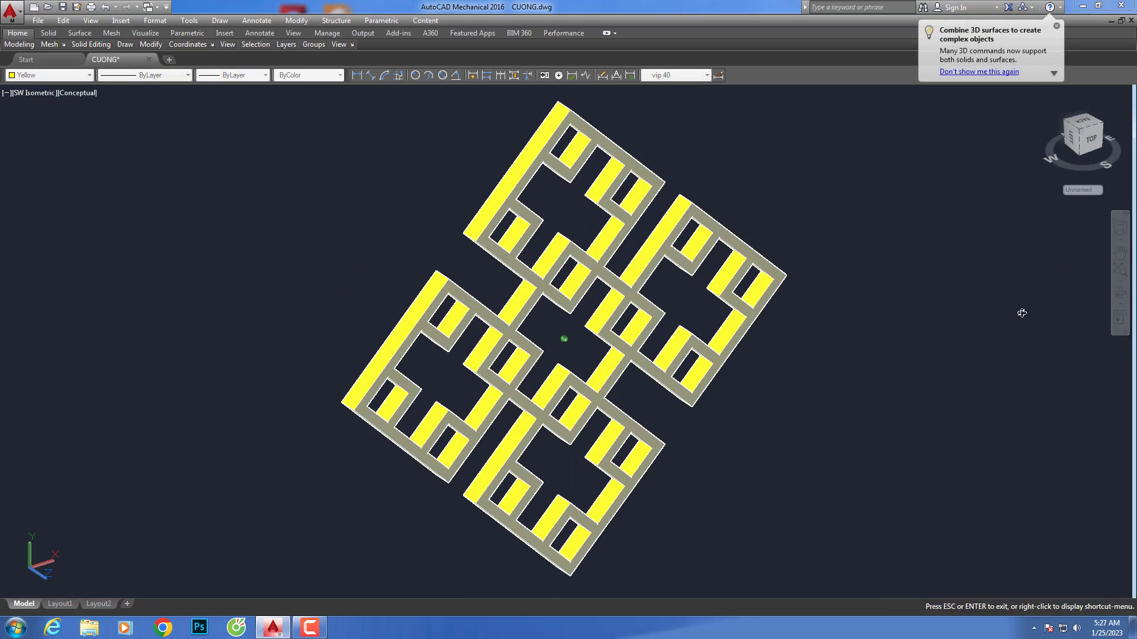
drag(1020, 317, 955, 265)
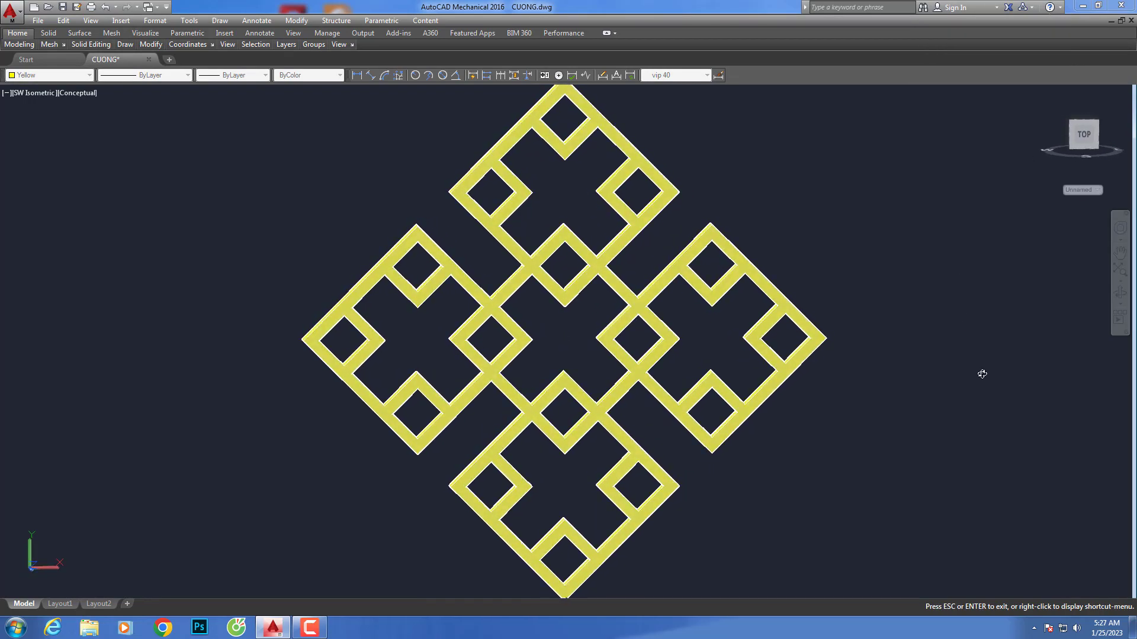
mouse_move(983, 373)
mouse_down()
mouse_move(644, 339)
mouse_move(629, 143)
mouse_up()
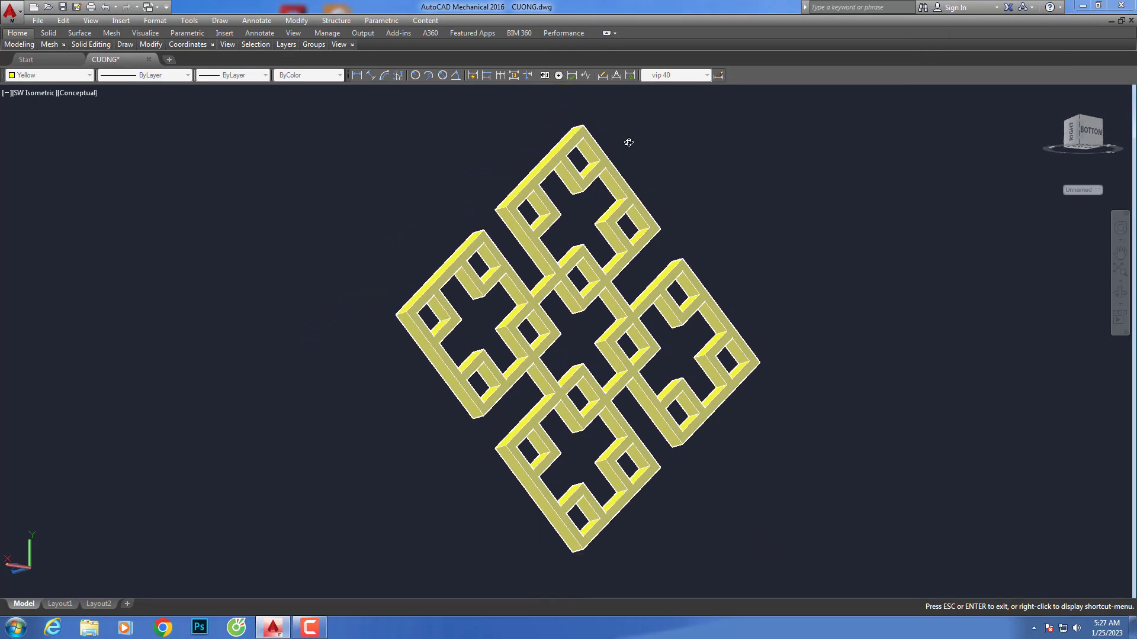
drag(802, 278, 839, 279)
key(Escape)
click(605, 33)
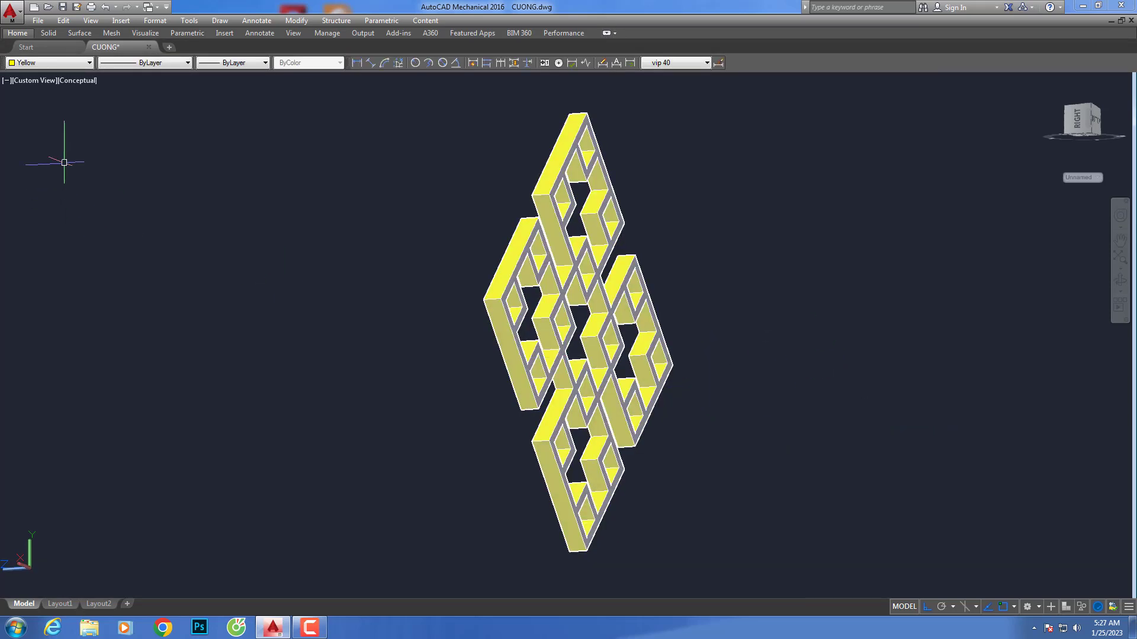
Review the knot in Top, Bottom, Left, Right and finally Front views
click(49, 81)
click(53, 108)
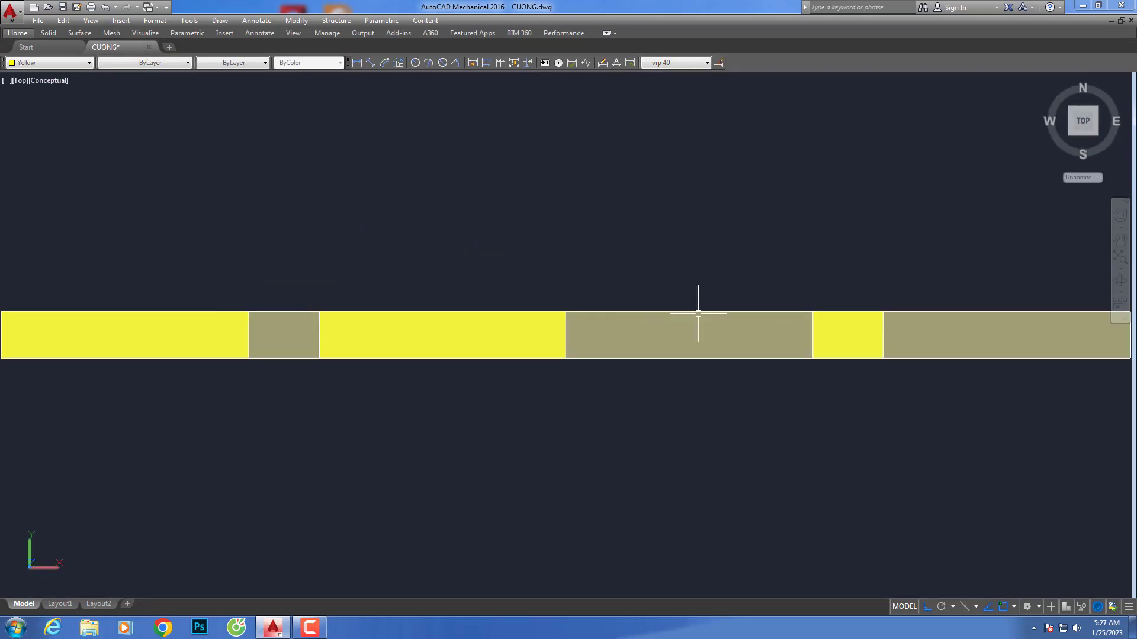
click(22, 81)
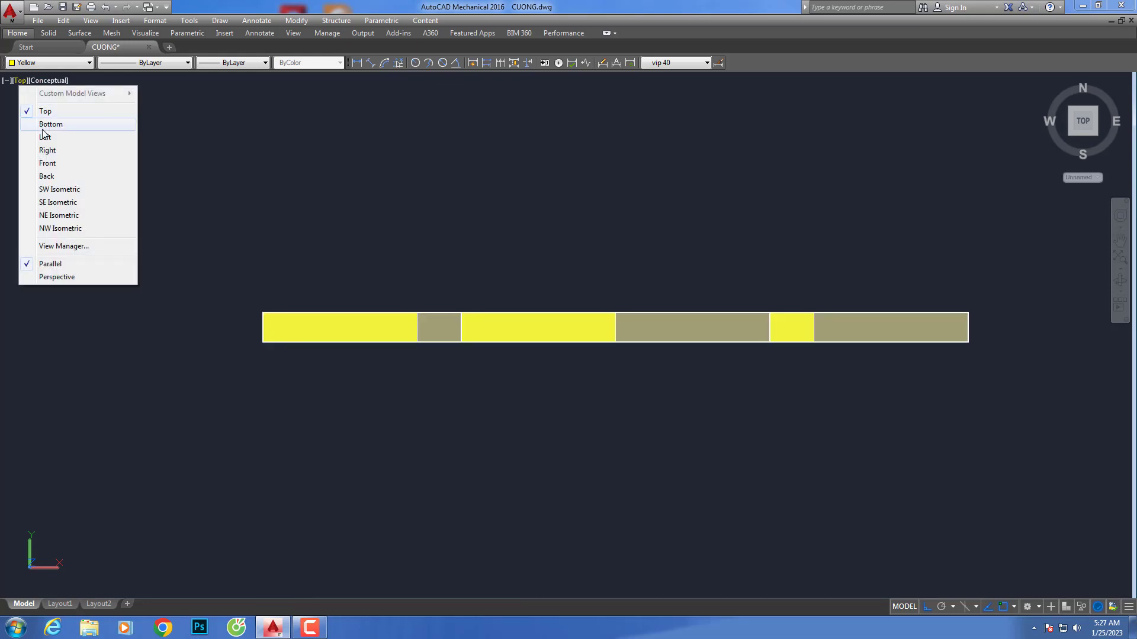
click(44, 125)
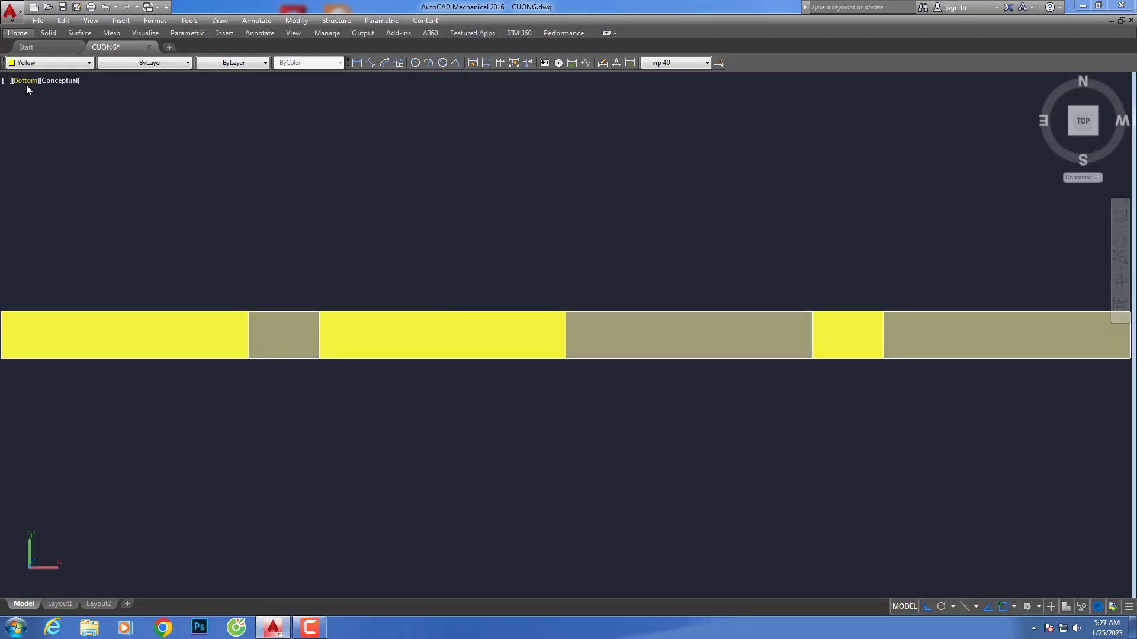
click(26, 83)
click(46, 138)
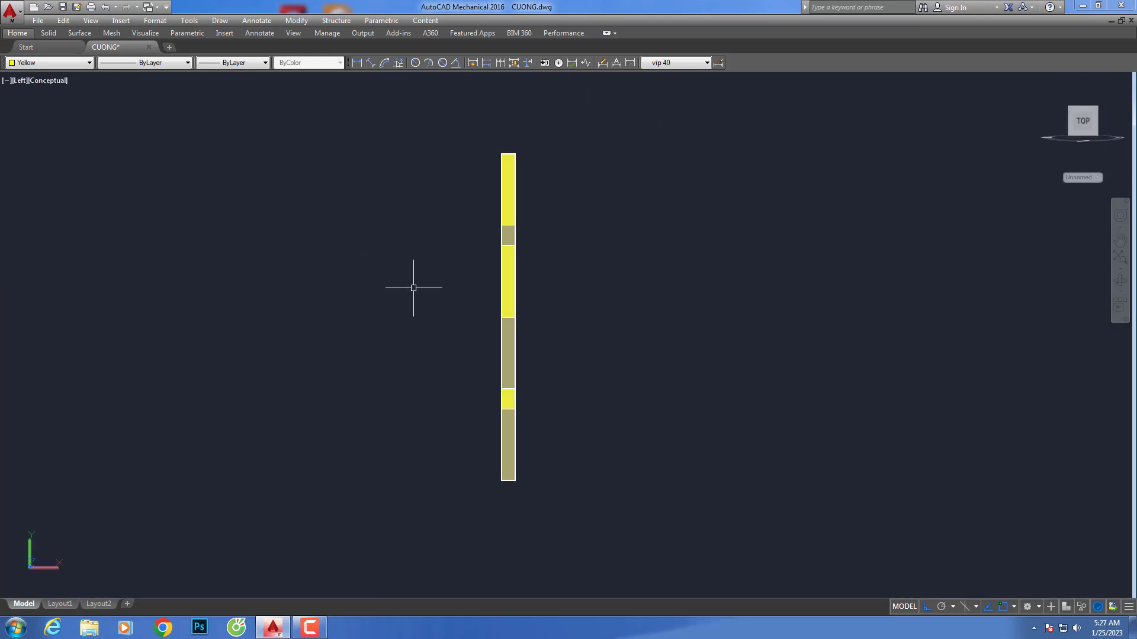
click(20, 84)
click(45, 152)
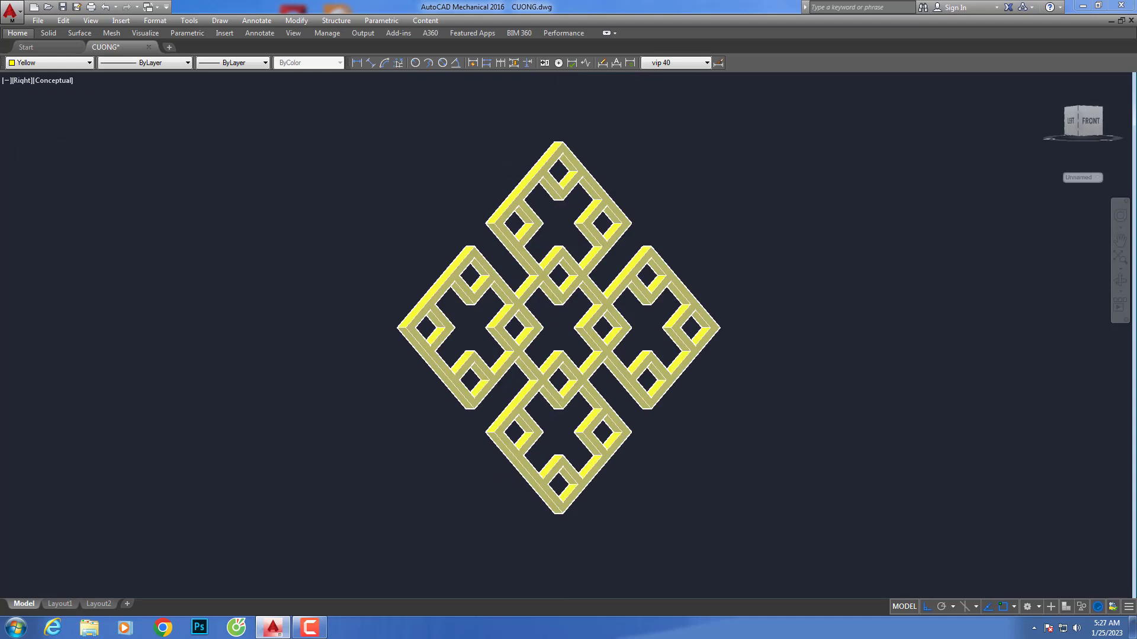
click(22, 85)
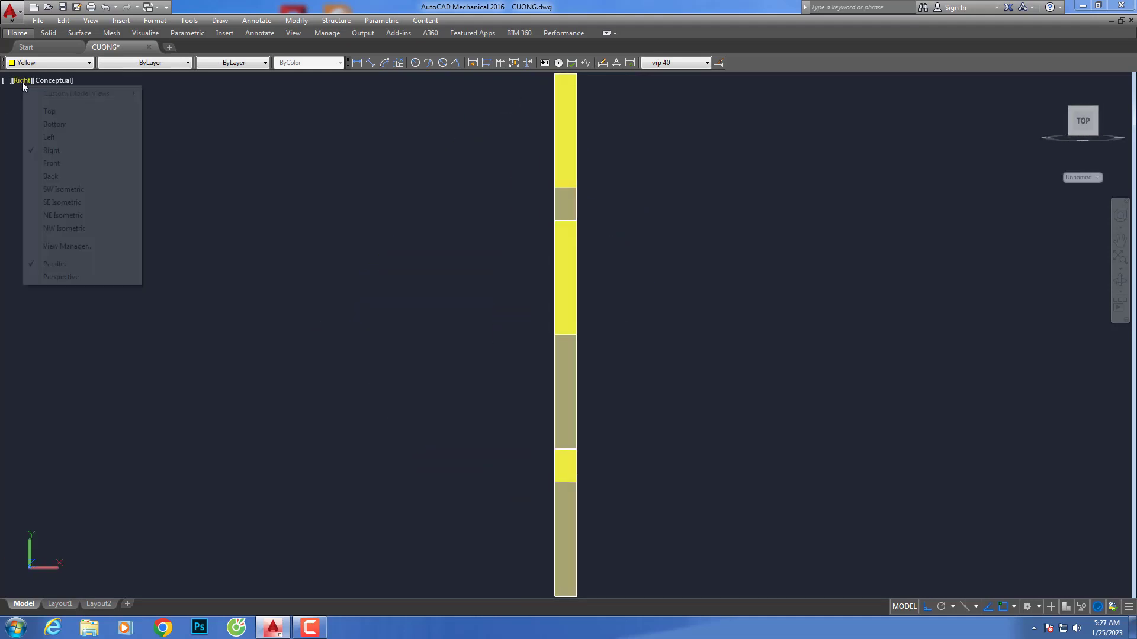
click(46, 165)
Pan the knot to centre, preview it in Hidden style, then restore Conceptual
scroll(589, 329, down, 2)
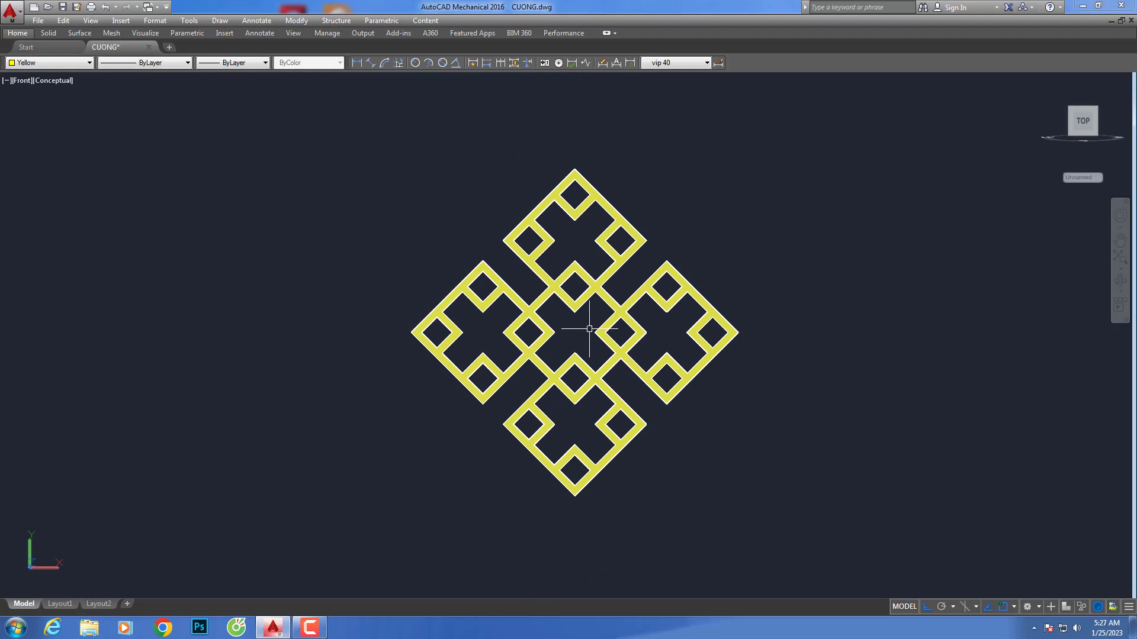
middle_drag(385, 324, 444, 332)
scroll(587, 374, down, 1)
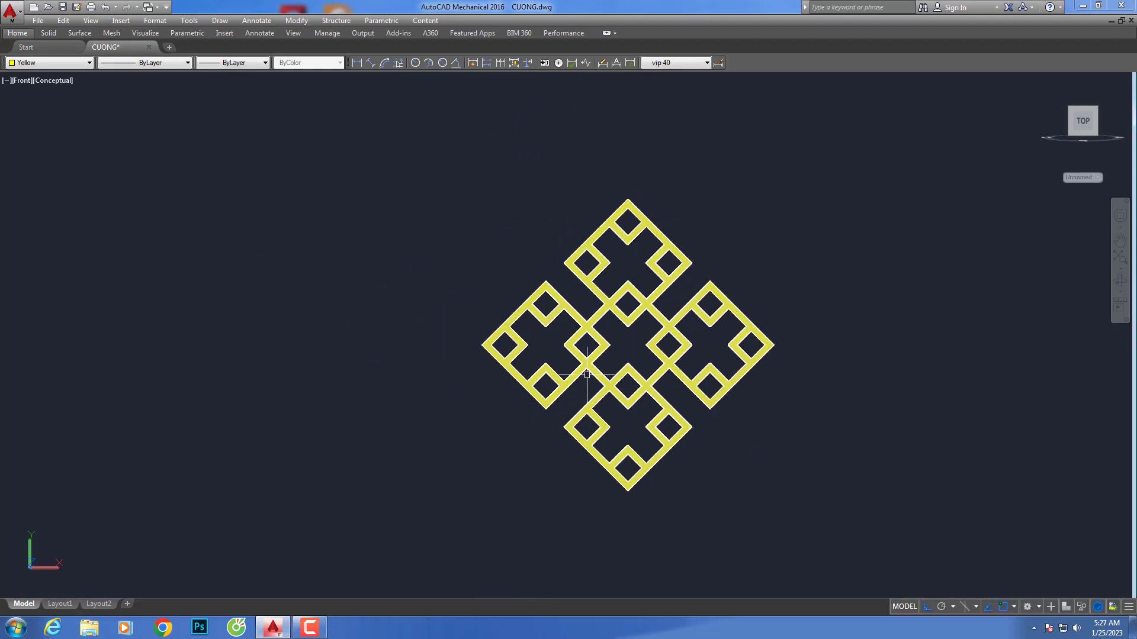
middle_drag(560, 378, 506, 376)
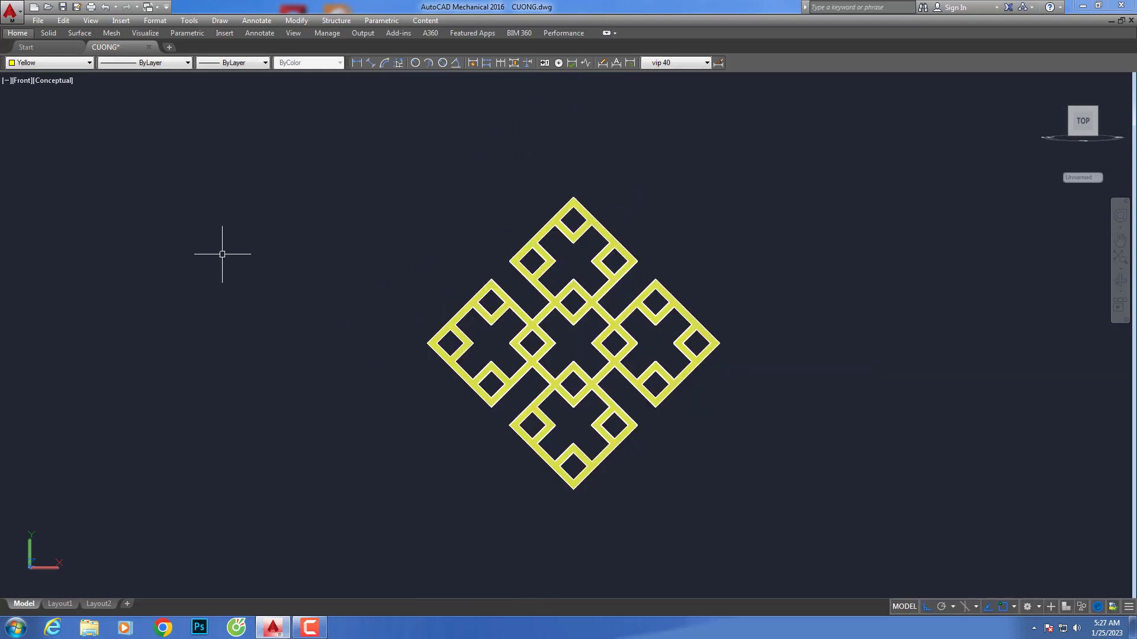
click(53, 84)
click(80, 138)
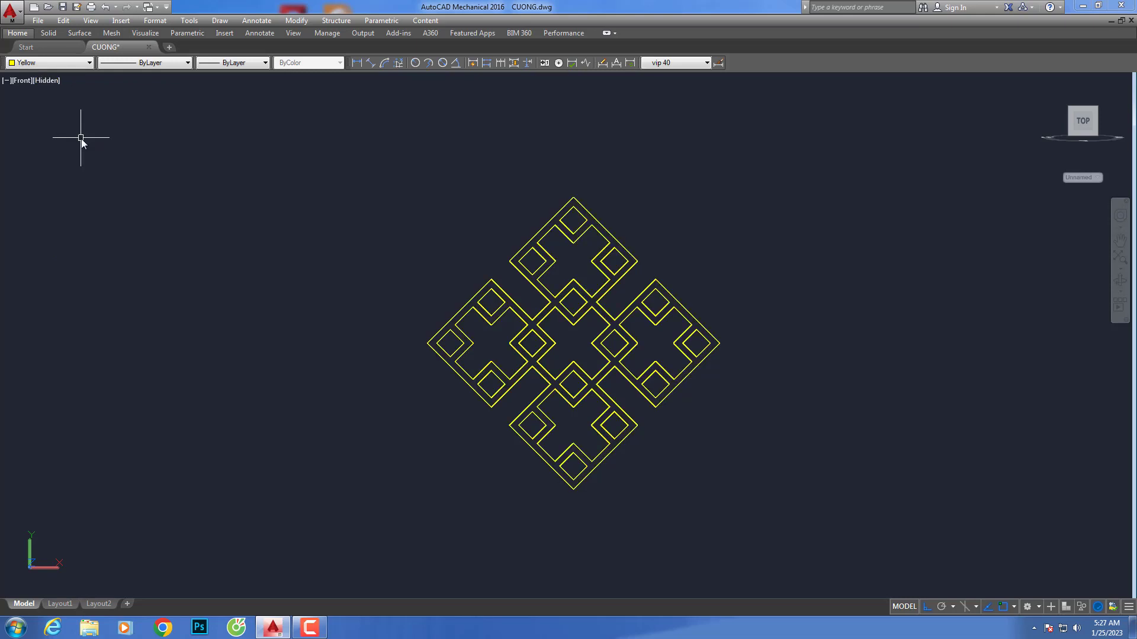
click(55, 82)
click(82, 124)
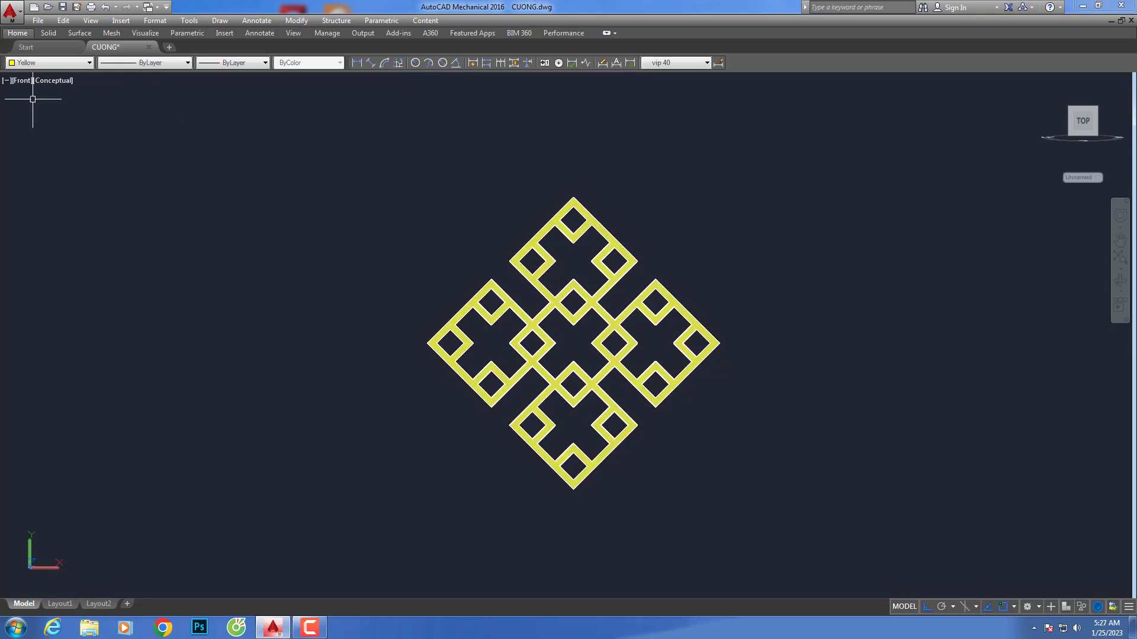
View the knot from SW, SE, then NE Isometric
click(24, 84)
click(77, 187)
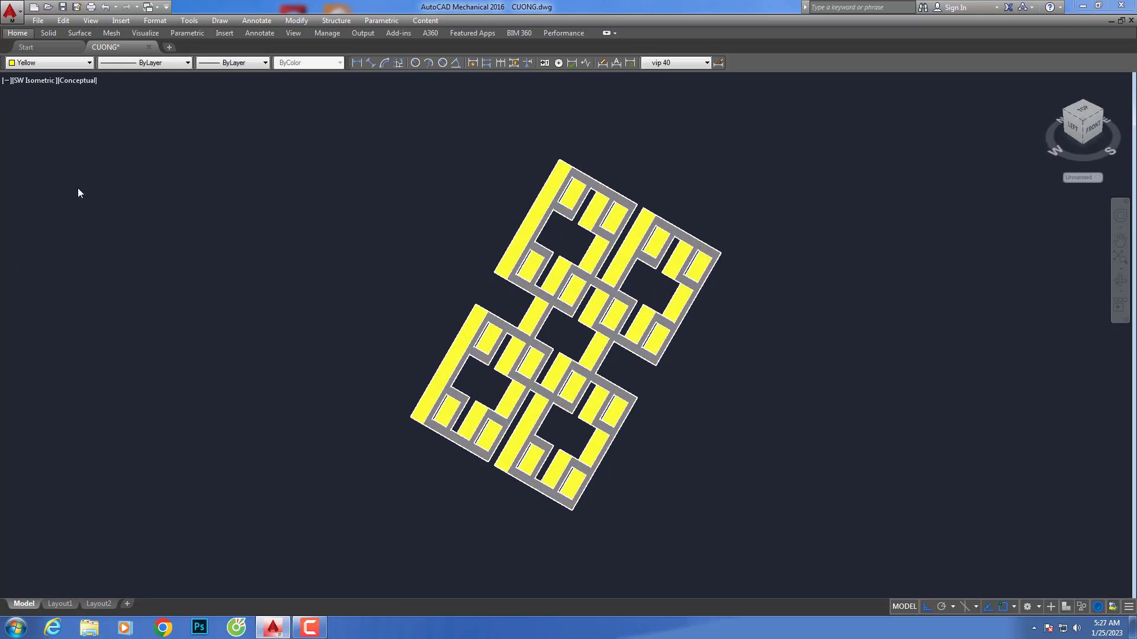
scroll(458, 305, down, 2)
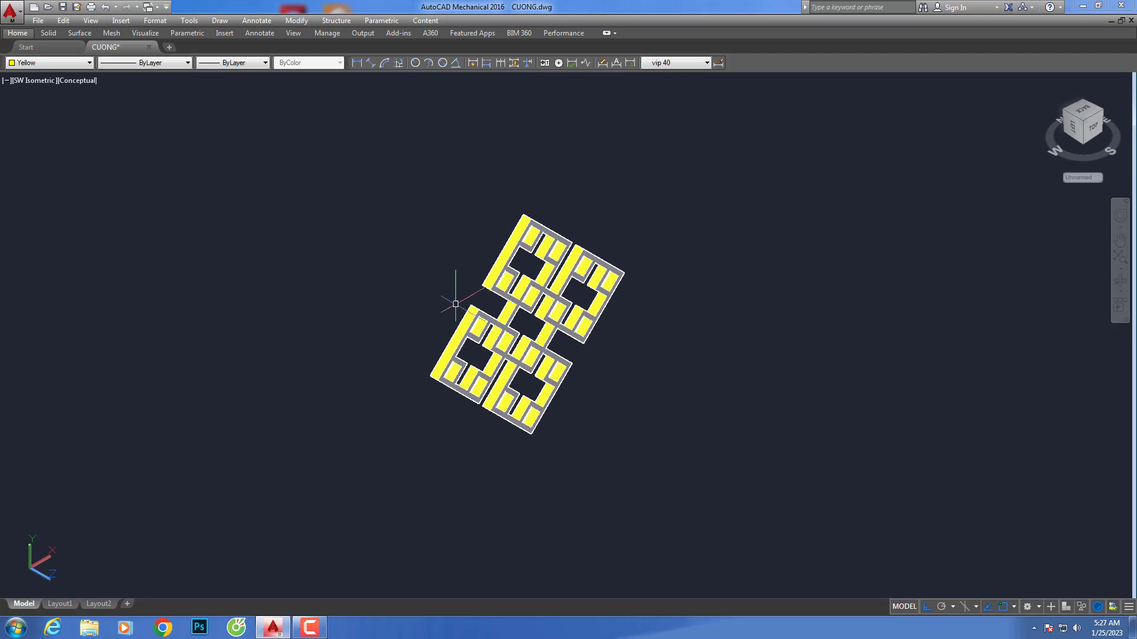
click(37, 82)
click(71, 203)
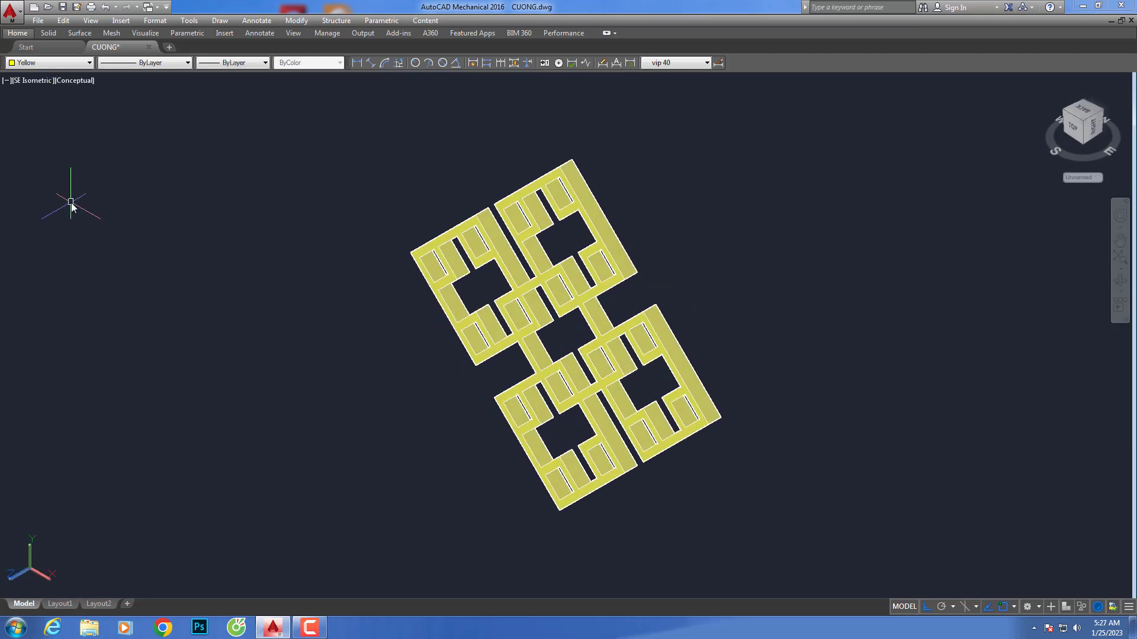
click(21, 81)
click(59, 215)
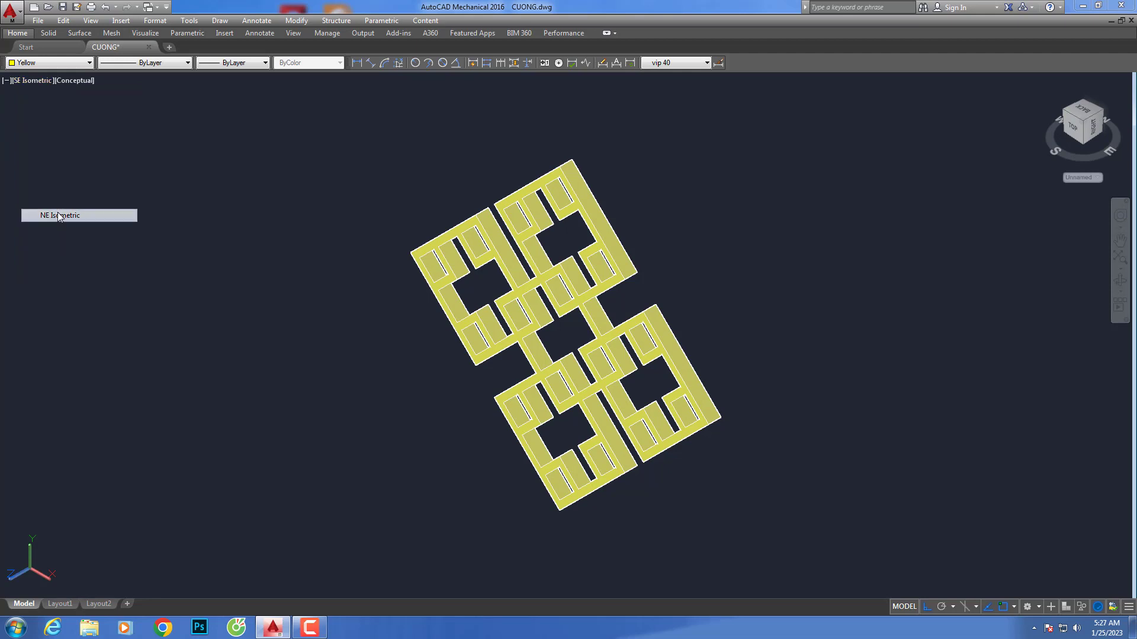
Toggle the visual style to Hidden and back to Conceptual
click(76, 81)
click(101, 138)
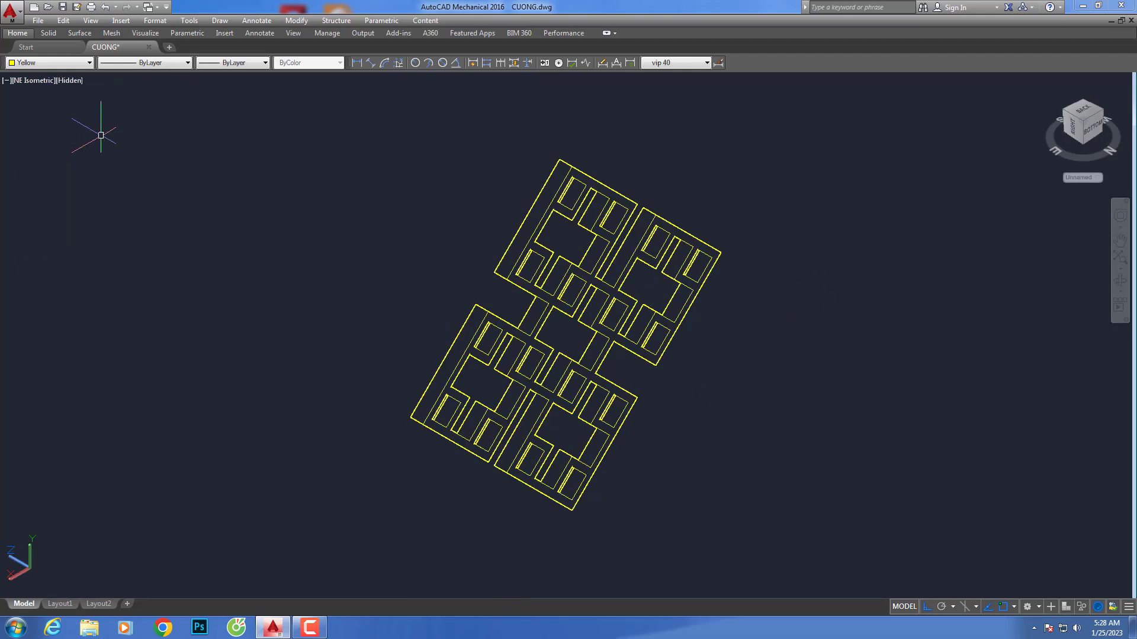
click(73, 81)
click(109, 123)
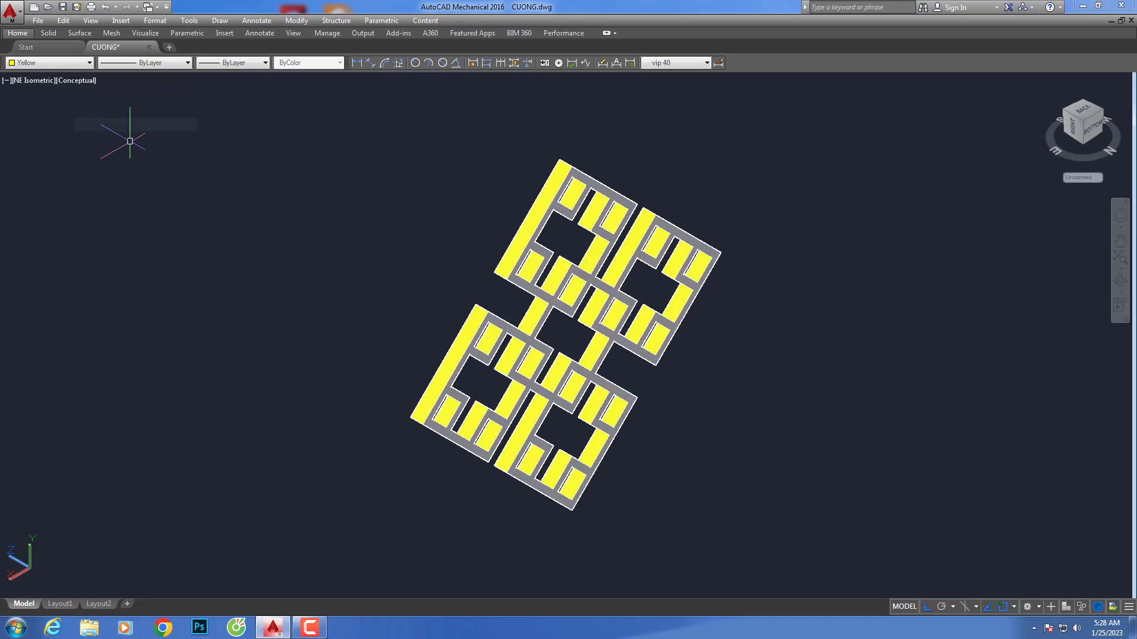
click(1119, 280)
Orbit the shaded knot through a side view to a slightly tilted angle showing its thickness
mouse_move(1022, 381)
mouse_down()
mouse_move(969, 318)
mouse_move(743, 313)
mouse_move(911, 389)
mouse_up()
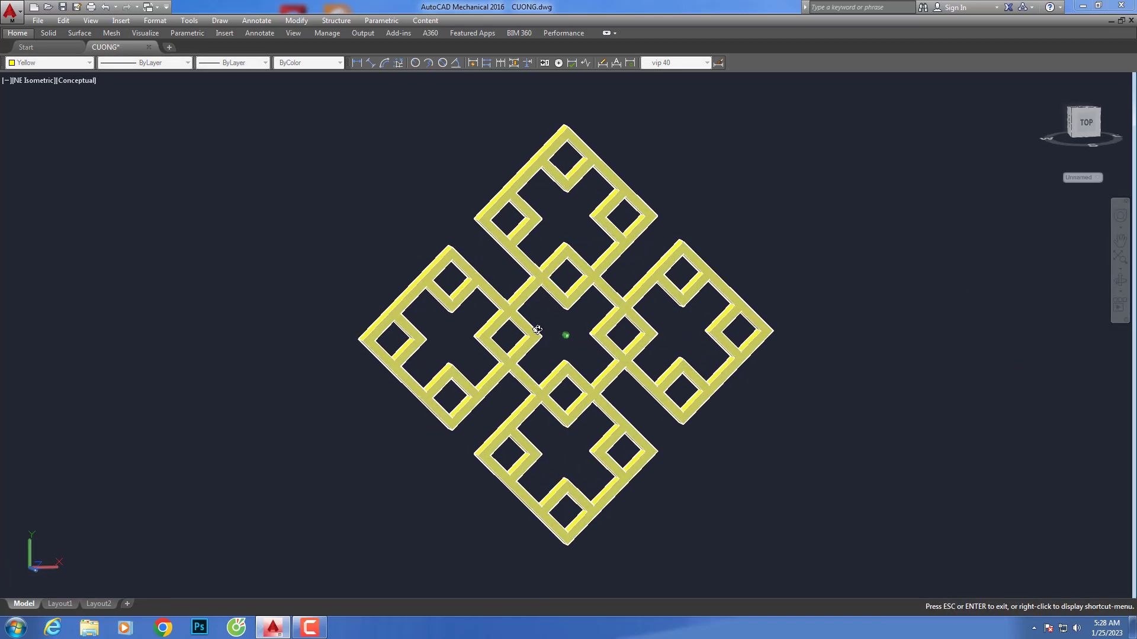
mouse_move(884, 310)
mouse_down()
mouse_move(875, 338)
mouse_move(862, 275)
mouse_up()
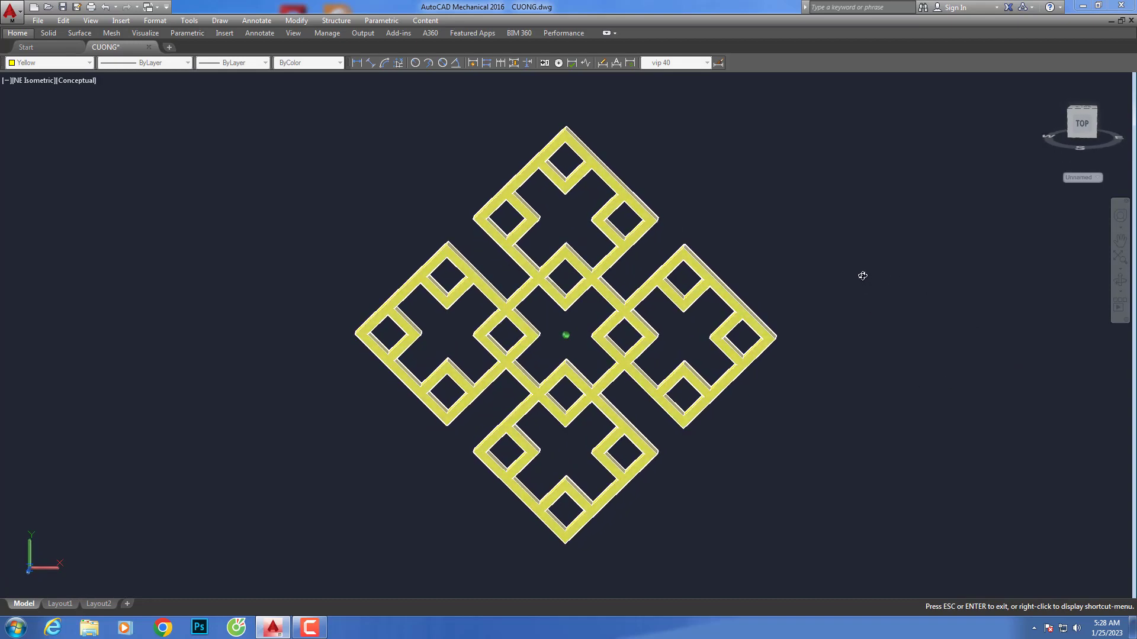
mouse_move(1082, 398)
mouse_down()
mouse_move(837, 383)
mouse_move(1025, 388)
mouse_move(819, 347)
mouse_up()
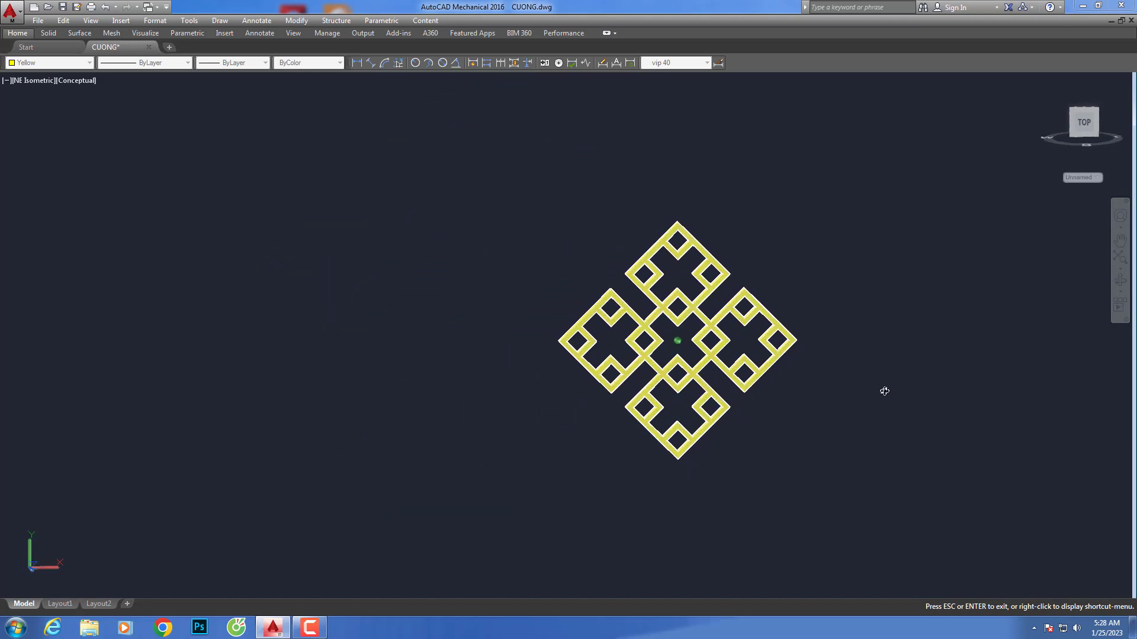
mouse_move(853, 385)
mouse_down()
mouse_move(937, 402)
mouse_move(928, 398)
mouse_up()
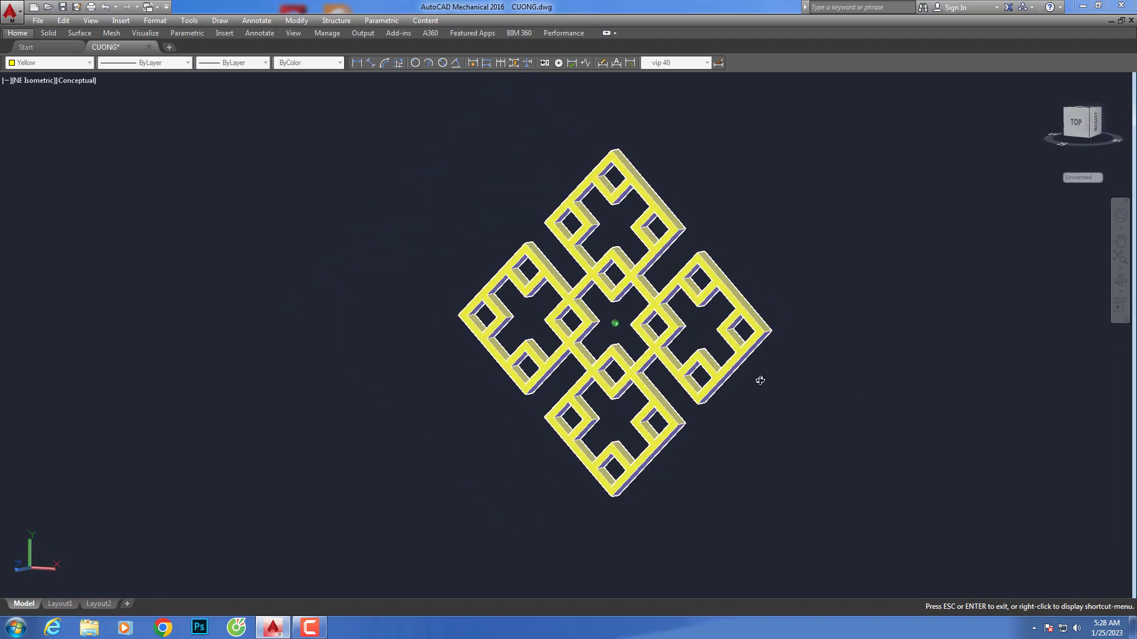